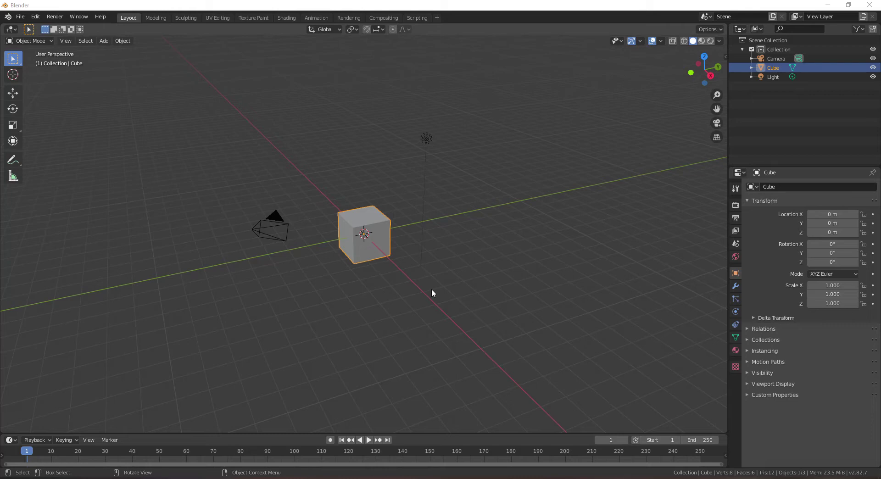
Delete the default light and camera from the scene, keeping only the cube
{"action": "scroll", "coordinate": [432, 289], "scroll_direction": "up", "scroll_amount": 2}
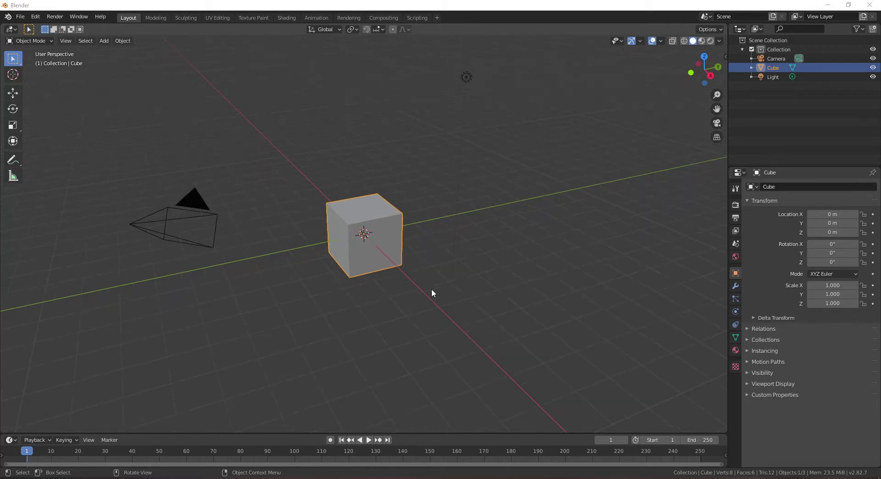
{"action": "scroll", "coordinate": [432, 288], "scroll_direction": "down", "scroll_amount": 2}
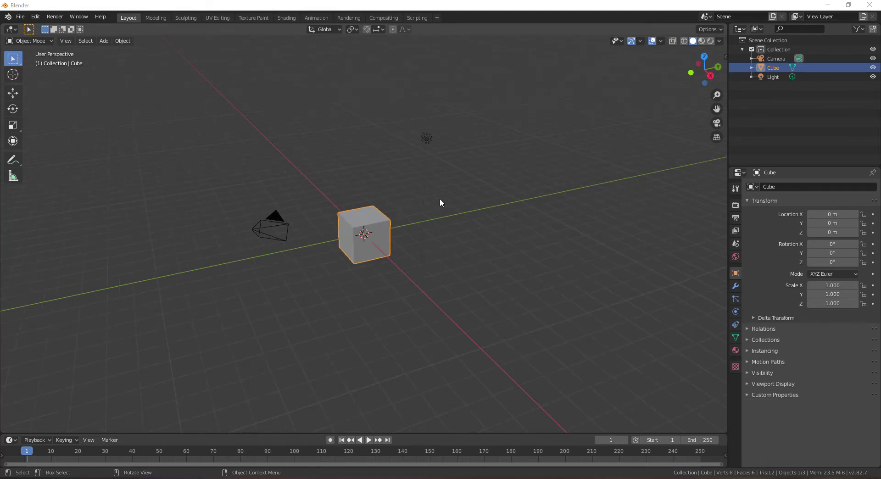
{"action": "scroll", "coordinate": [444, 193], "scroll_direction": "up", "scroll_amount": 1}
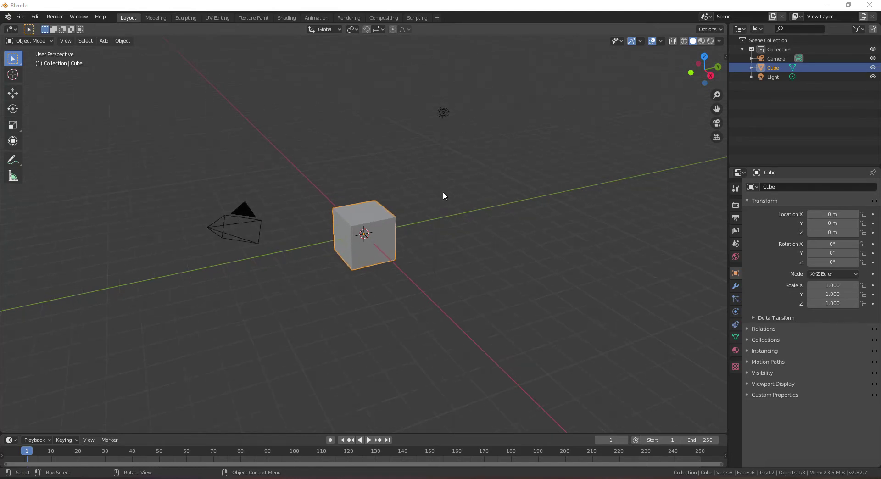
{"action": "left_click", "coordinate": [443, 115]}
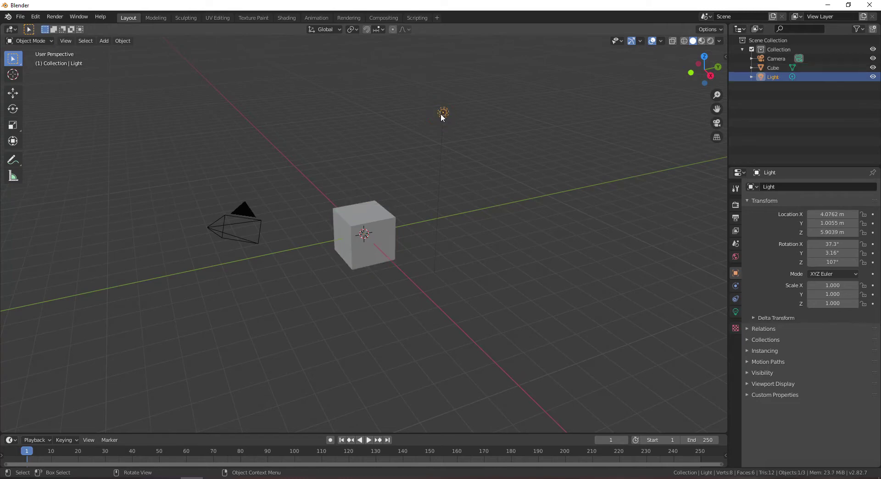
{"action": "left_click", "coordinate": [245, 223], "text": "shift"}
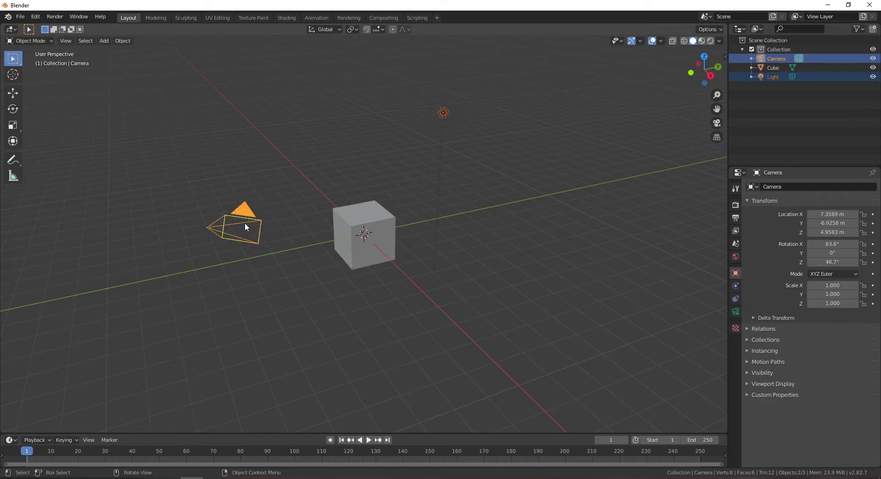
{"action": "key", "text": "x"}
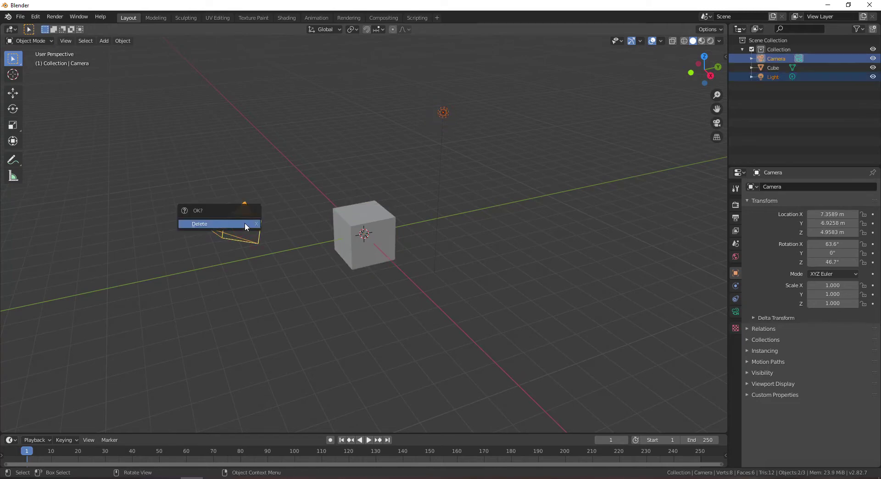
{"action": "left_click", "coordinate": [245, 223]}
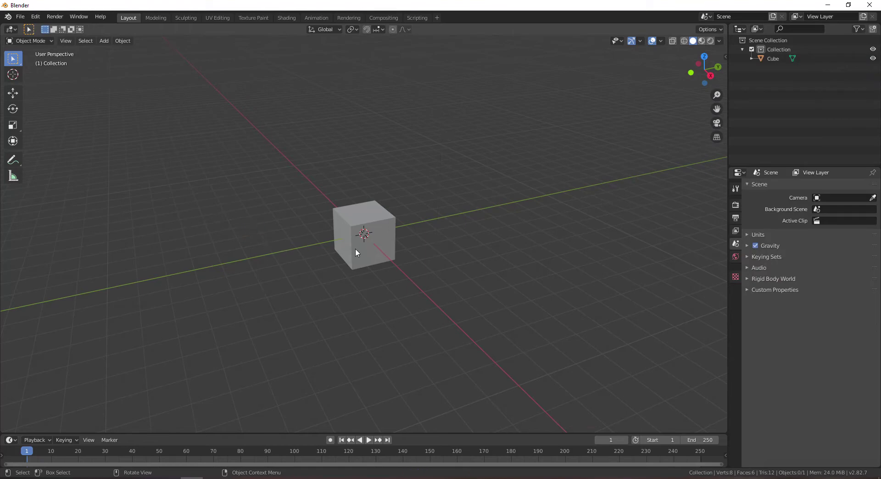
Add a plane mesh at the origin and scale it up uniformly to about 6.11
{"action": "key", "text": "shift+a"}
{"action": "mouse_move", "coordinate": [355, 249]}
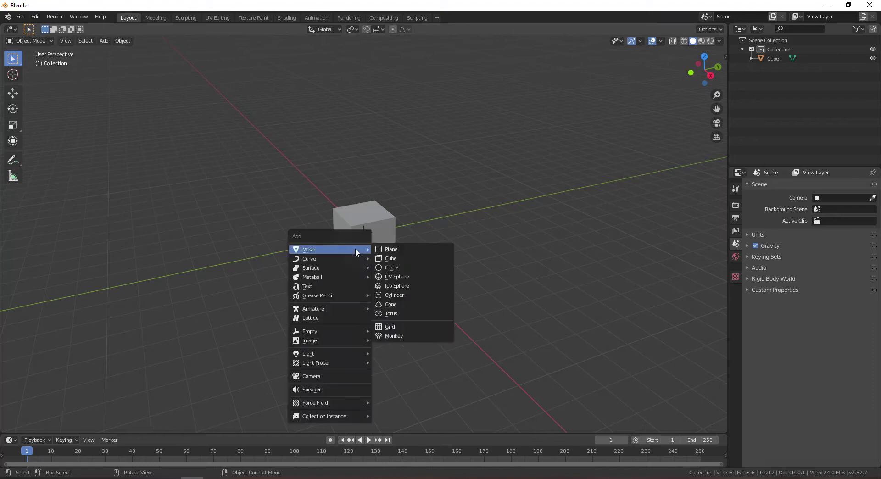
{"action": "left_click", "coordinate": [384, 251]}
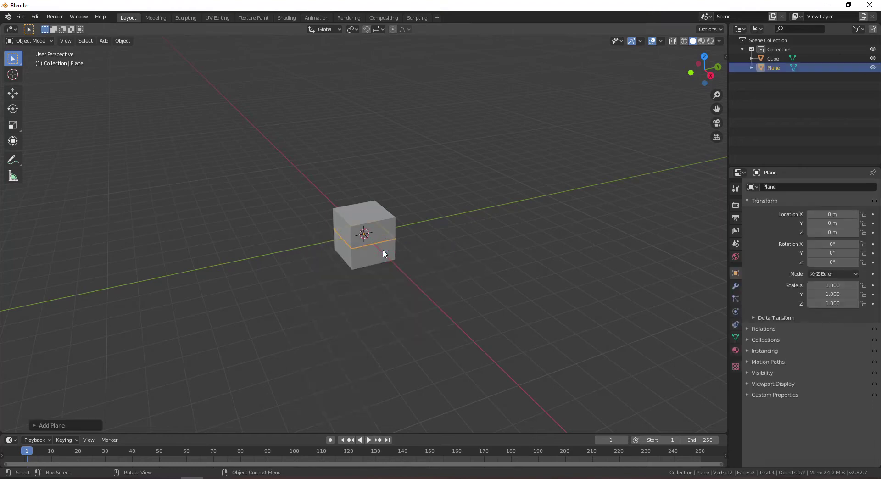
{"action": "key", "text": "s"}
{"action": "left_click", "coordinate": [477, 338]}
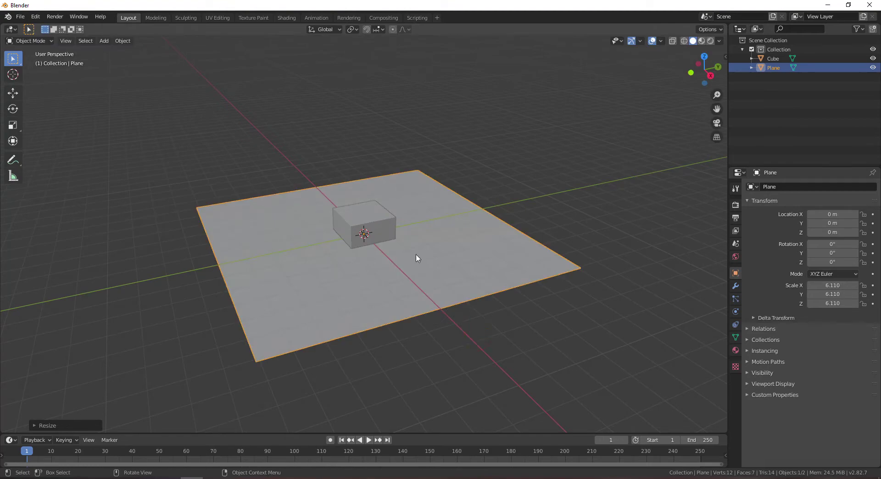
Raise the cube about 0.97 m along Z onto the plane and shift it about 3.24 m along Y
{"action": "left_click", "coordinate": [379, 227]}
{"action": "key", "text": "g"}
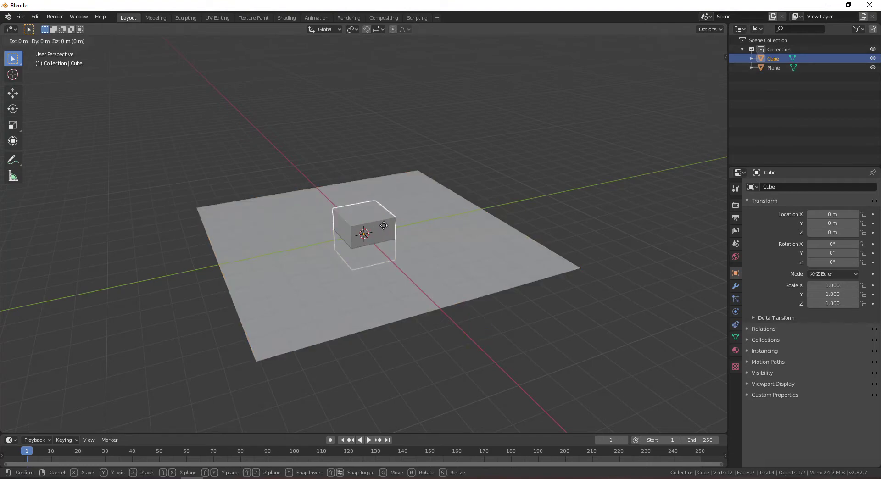
{"action": "key", "text": "z"}
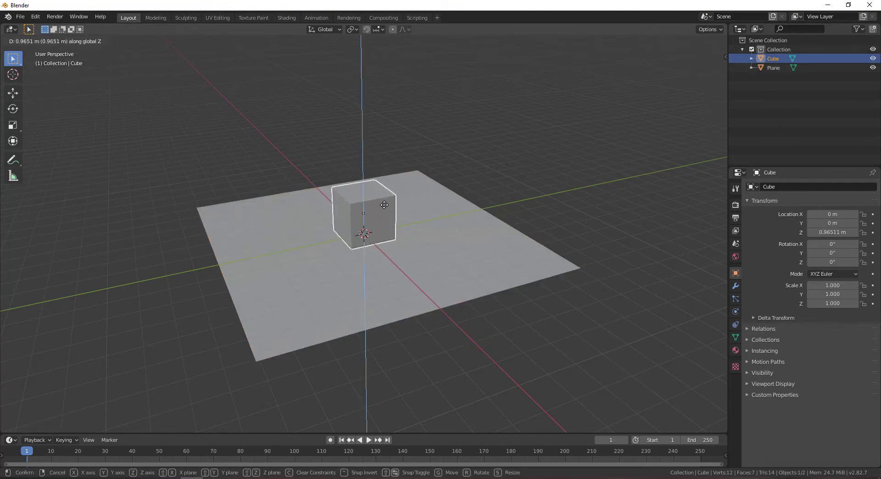
{"action": "left_click", "coordinate": [384, 205]}
{"action": "key", "text": "g"}
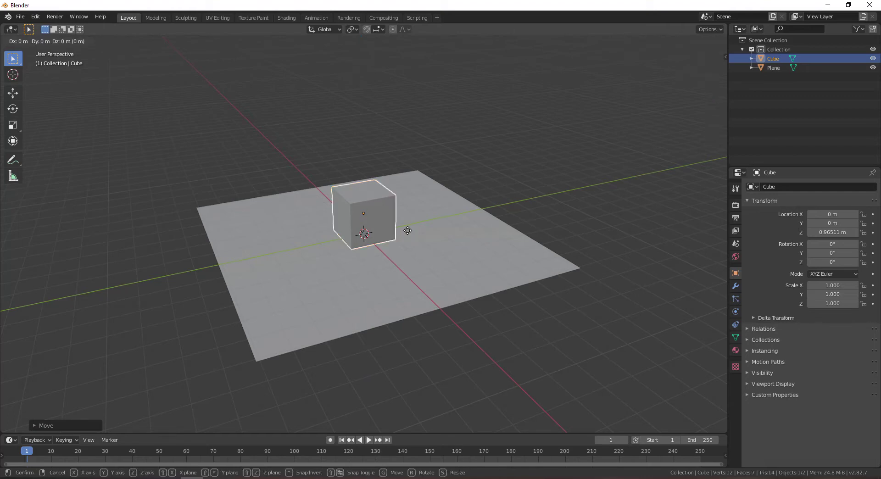
{"action": "key", "text": "y"}
{"action": "left_click", "coordinate": [481, 213]}
{"action": "left_click", "coordinate": [541, 178]}
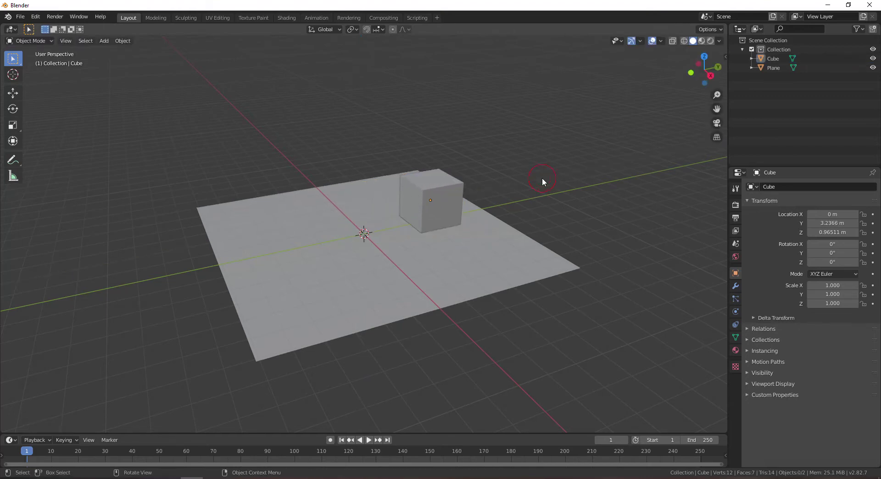
Add a UV sphere, raise it about 0.92 m along Z and move it about -1.06 m along Y
{"action": "key", "text": "shift+a"}
{"action": "mouse_move", "coordinate": [364, 236]}
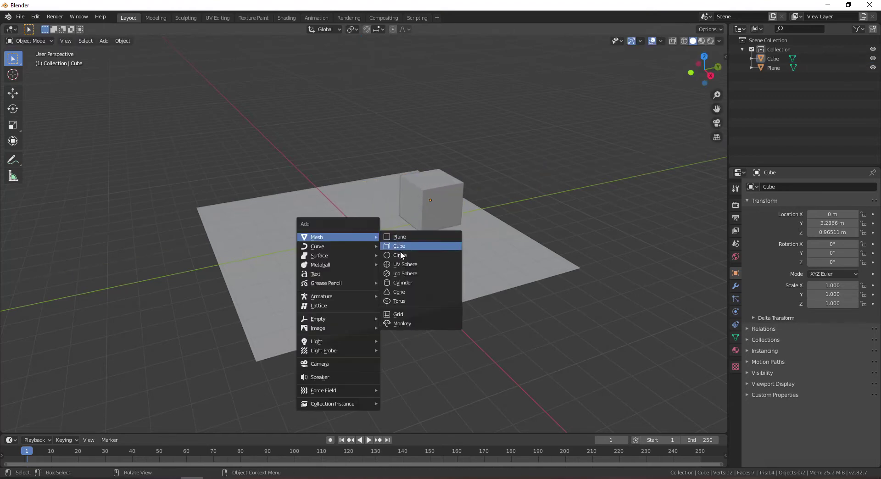
{"action": "left_click", "coordinate": [403, 265]}
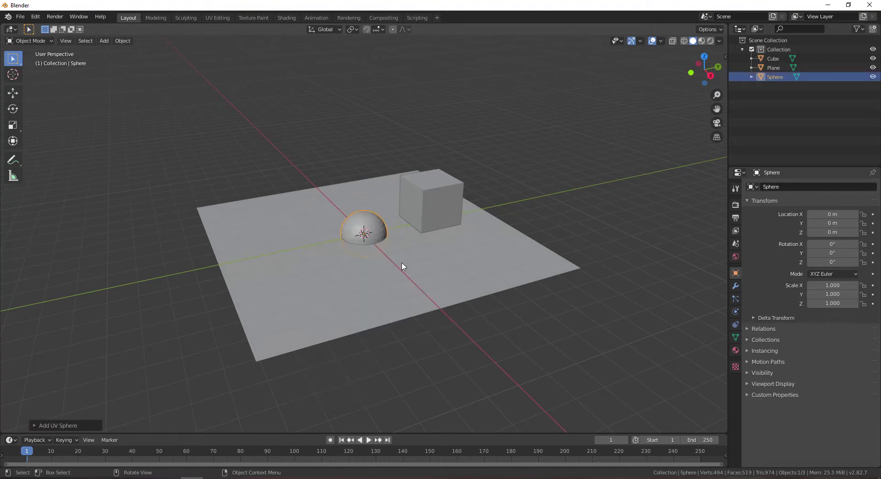
{"action": "key", "text": "g"}
{"action": "key", "text": "z"}
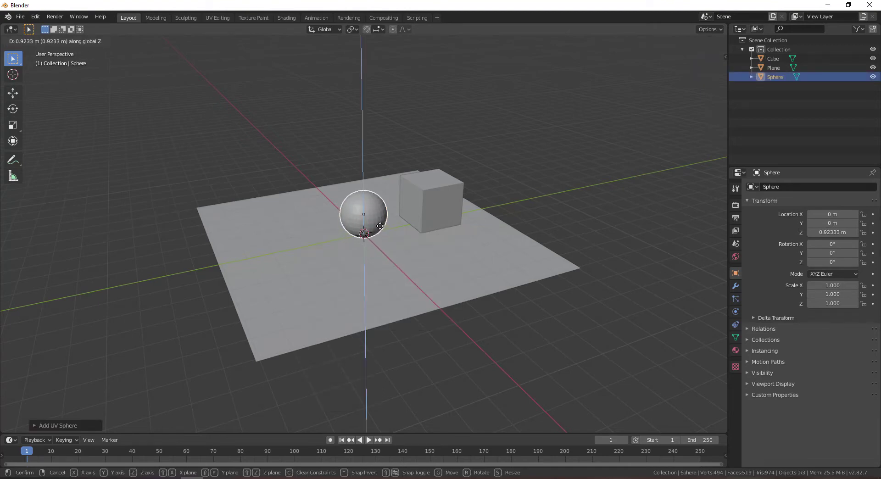
{"action": "left_click", "coordinate": [381, 230]}
{"action": "key", "text": "g"}
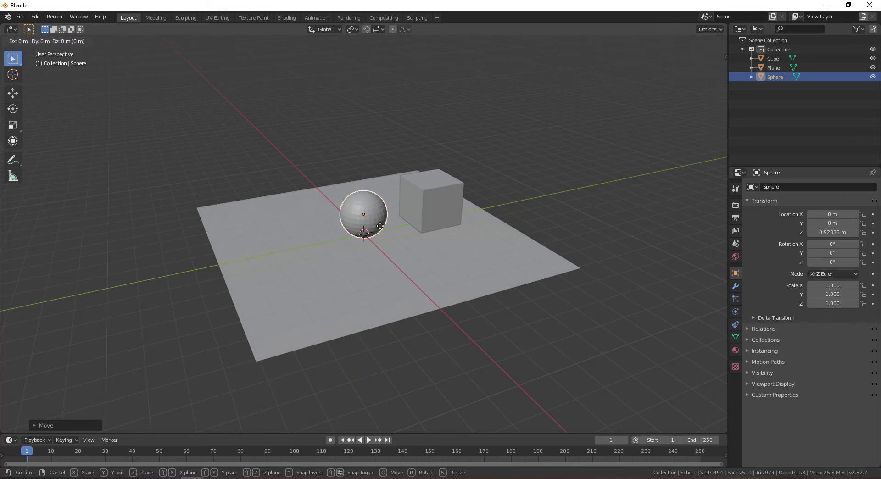
{"action": "key", "text": "y"}
{"action": "left_click", "coordinate": [392, 262]}
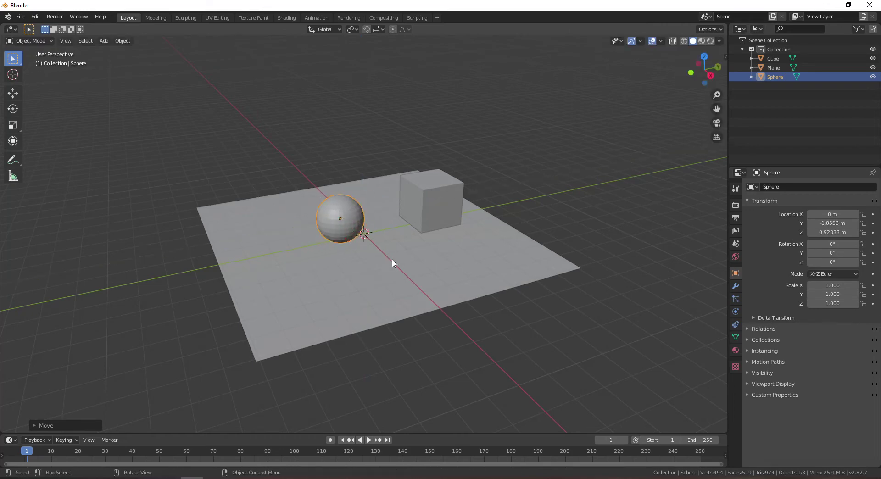
Apply smooth shading to the sphere and deselect it
{"action": "middle_click_drag", "start_coordinate": [392, 263], "coordinate": [464, 249]}
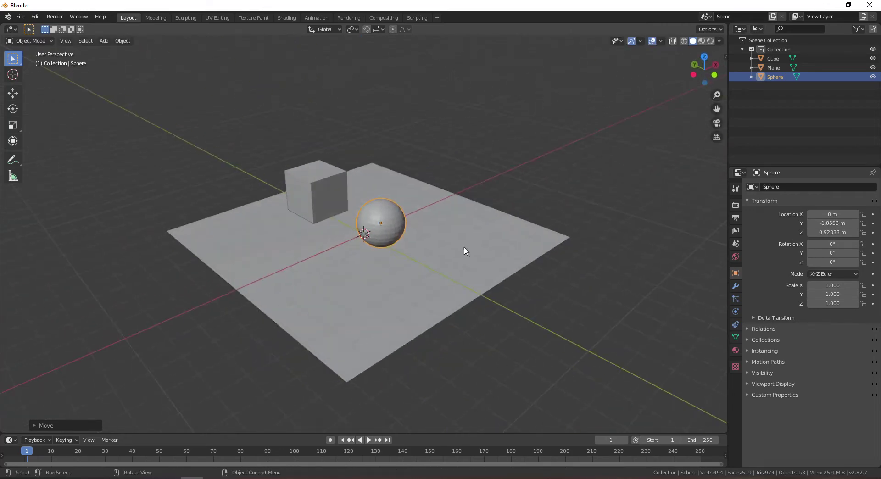
{"action": "right_click", "coordinate": [377, 232]}
{"action": "left_click", "coordinate": [377, 230]}
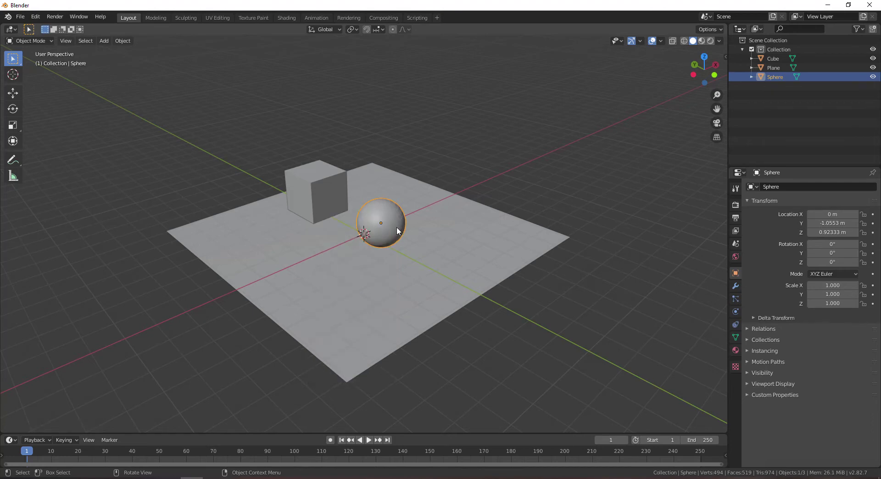
{"action": "middle_click_drag", "start_coordinate": [397, 227], "coordinate": [340, 247]}
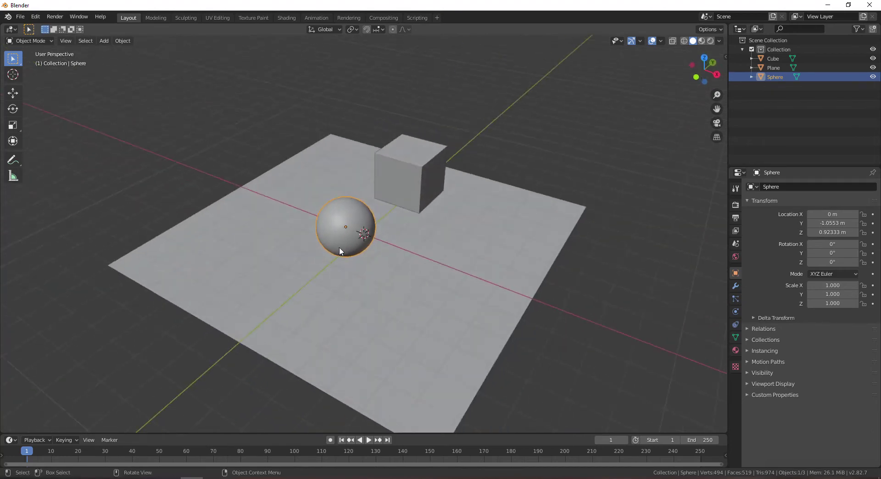
{"action": "right_click", "coordinate": [359, 227]}
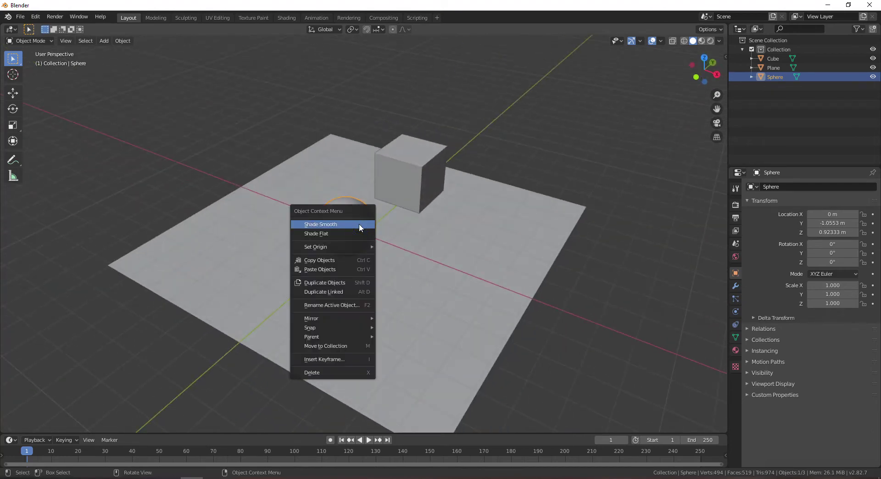
{"action": "left_click", "coordinate": [334, 227]}
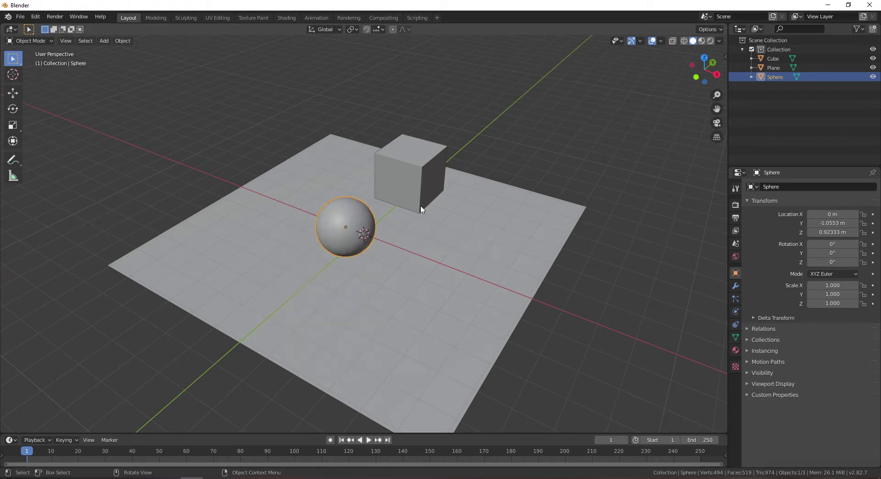
{"action": "scroll", "coordinate": [351, 238], "scroll_direction": "up", "scroll_amount": 3}
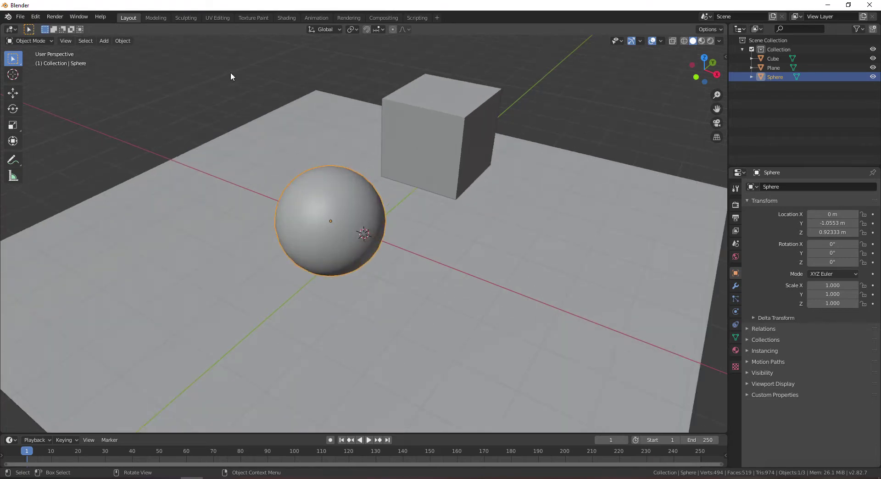
{"action": "left_click", "coordinate": [217, 122]}
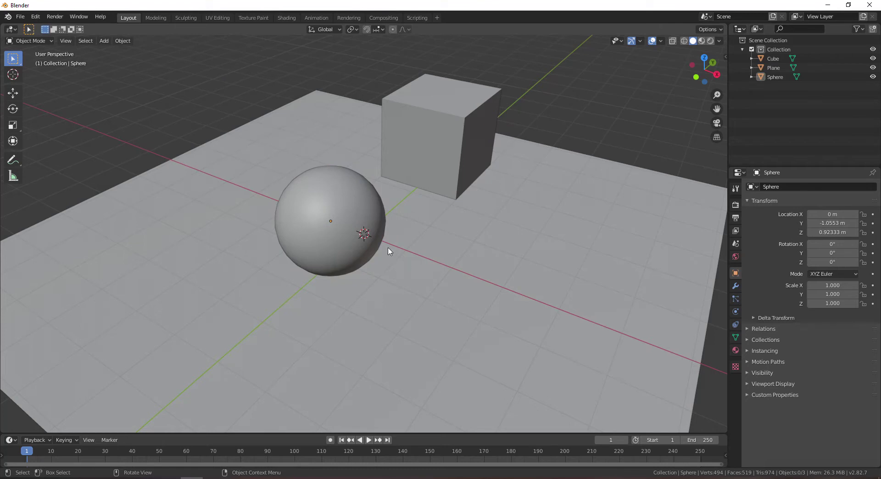
Add a cone and place it on the plane at about X 3.66 m, Y 2.24 m, Z 0.94 m
{"action": "key", "text": "shift+a"}
{"action": "mouse_move", "coordinate": [387, 247]}
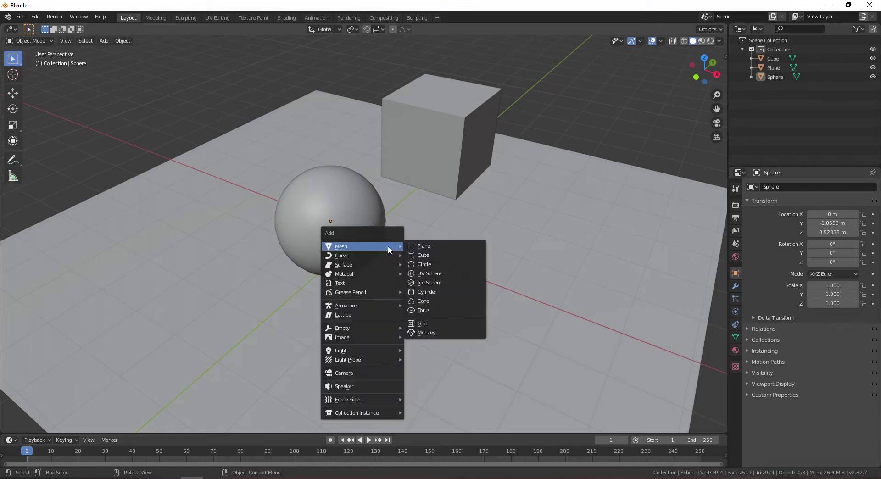
{"action": "left_click", "coordinate": [431, 301]}
{"action": "key", "text": "g"}
{"action": "key", "text": "z"}
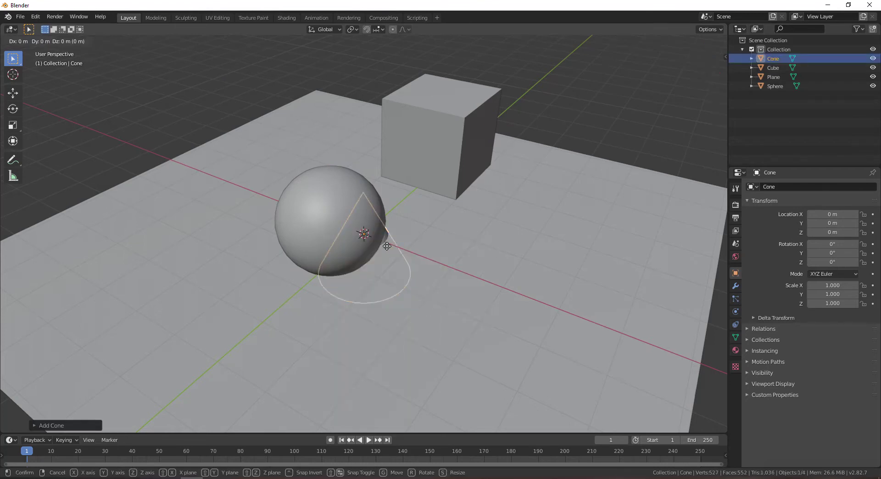
{"action": "left_click", "coordinate": [382, 221]}
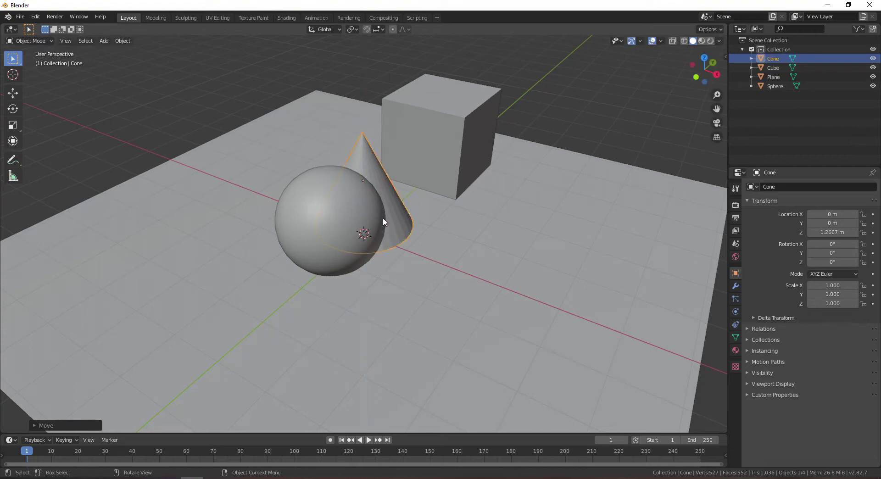
{"action": "key", "text": "g"}
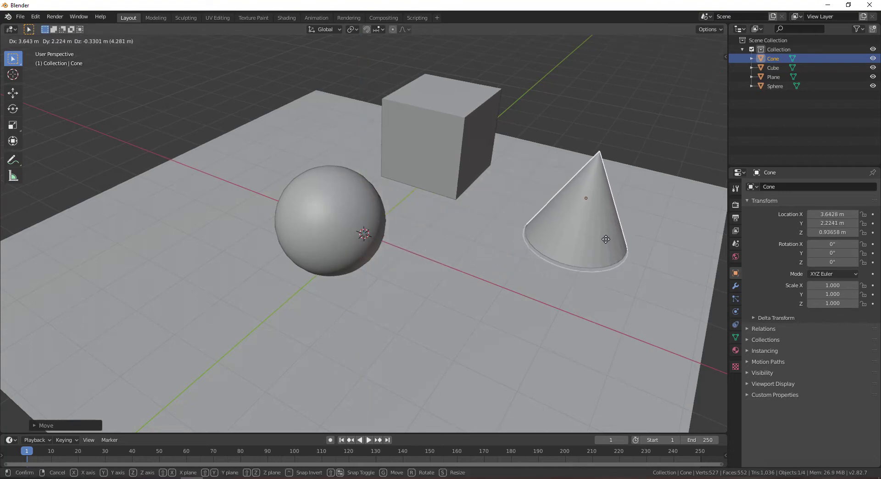
{"action": "left_click", "coordinate": [607, 242]}
Try smooth shading on the cone and set it back to flat shading
{"action": "right_click", "coordinate": [606, 241]}
{"action": "key", "text": "Escape"}
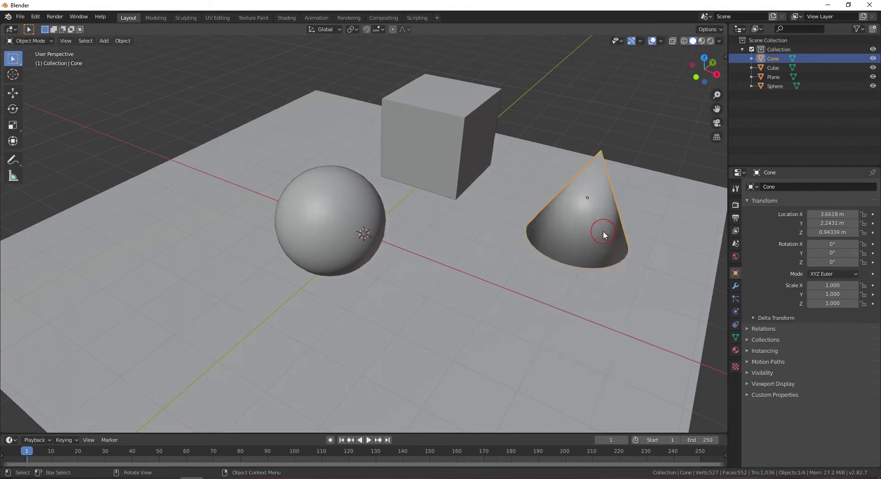
{"action": "middle_click_drag", "start_coordinate": [619, 269], "coordinate": [604, 232]}
{"action": "right_click", "coordinate": [539, 214]}
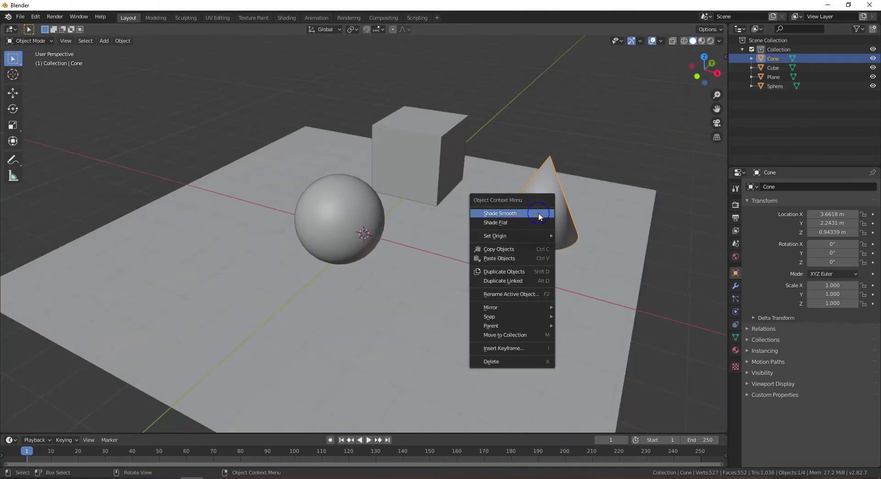
{"action": "left_click", "coordinate": [536, 223]}
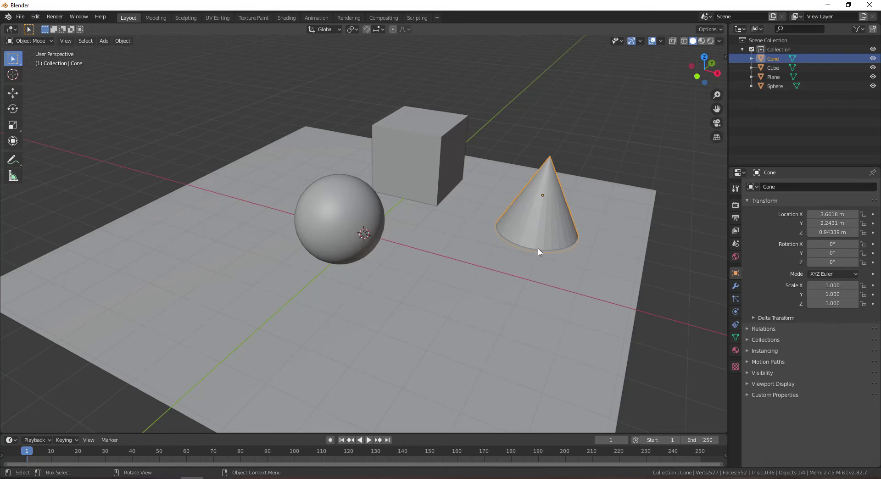
Add a point light and place it above the plane at about X 1.23 m, Y -3.22 m, Z 3.77 m
{"action": "middle_click_drag", "start_coordinate": [539, 252], "coordinate": [483, 250]}
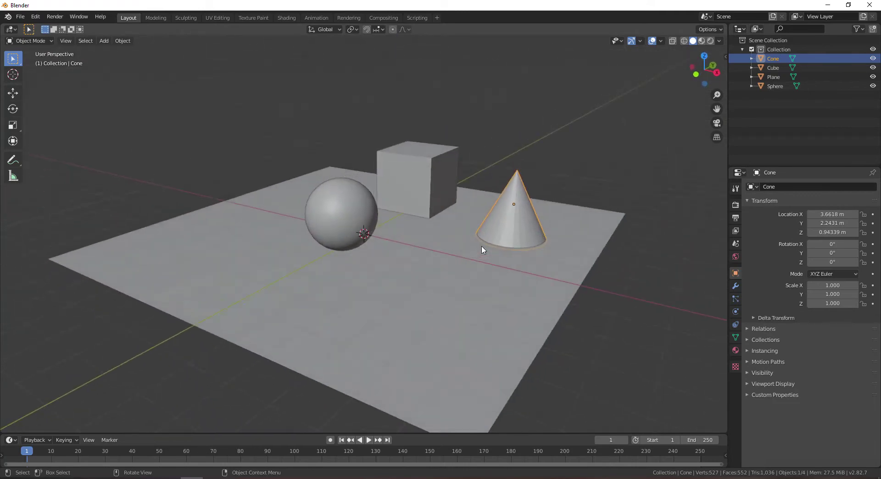
{"action": "left_click", "coordinate": [437, 261]}
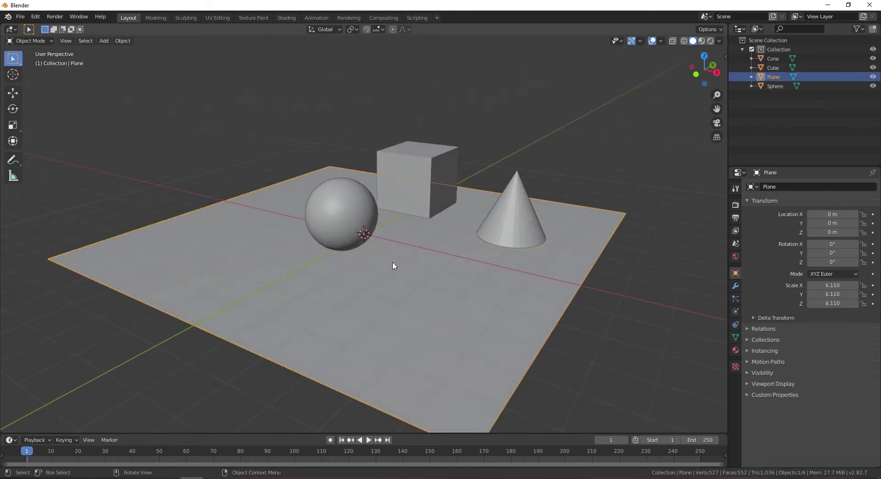
{"action": "middle_click_drag", "start_coordinate": [393, 266], "coordinate": [555, 274]}
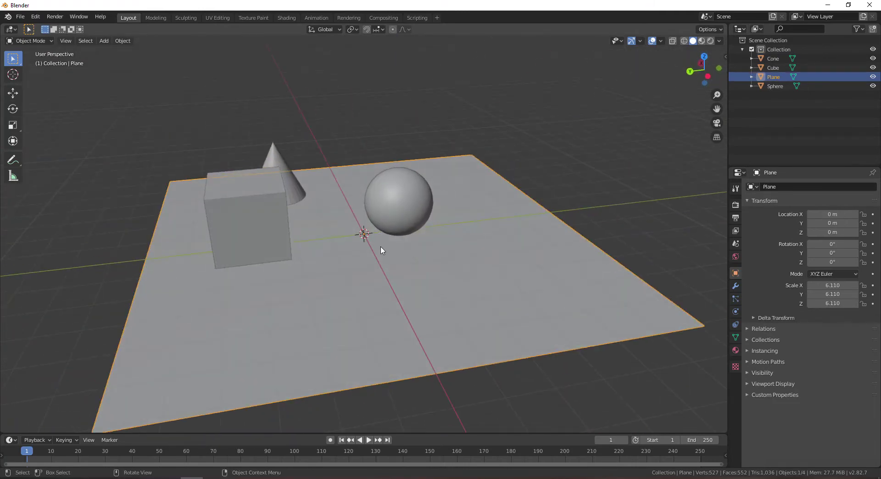
{"action": "scroll", "coordinate": [381, 250], "scroll_direction": "down", "scroll_amount": 2}
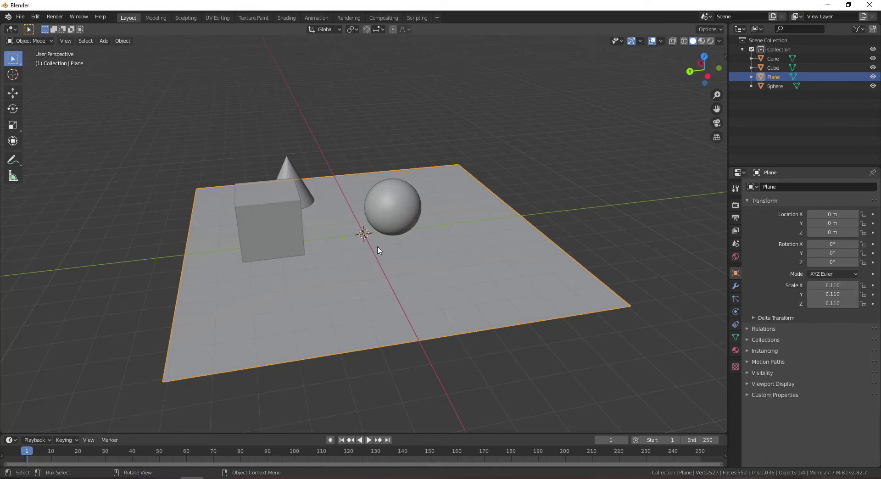
{"action": "key", "text": "shift+a"}
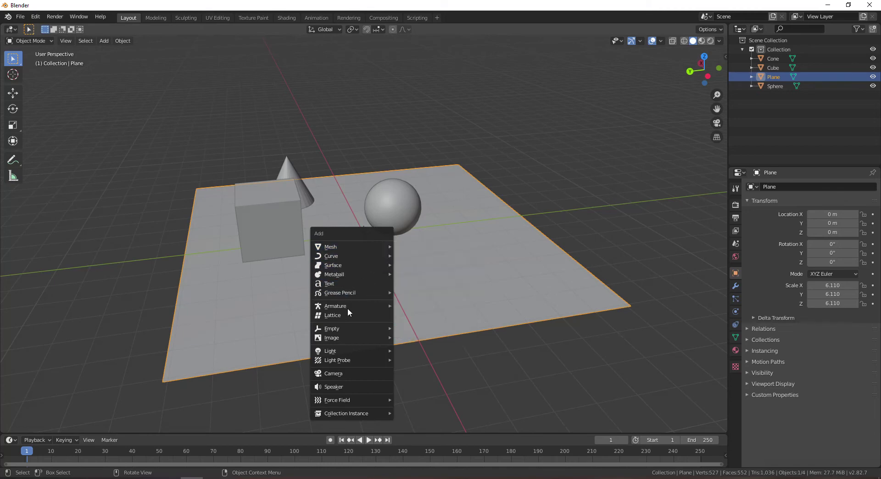
{"action": "mouse_move", "coordinate": [344, 351]}
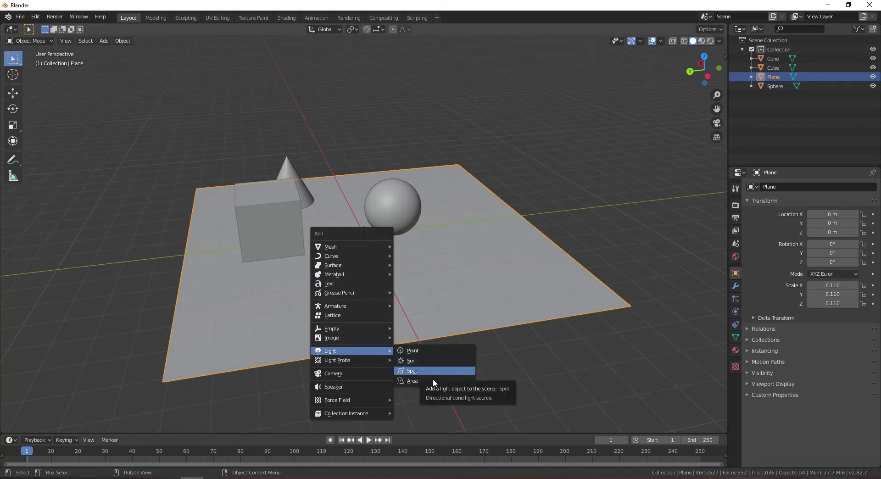
{"action": "left_click", "coordinate": [426, 351]}
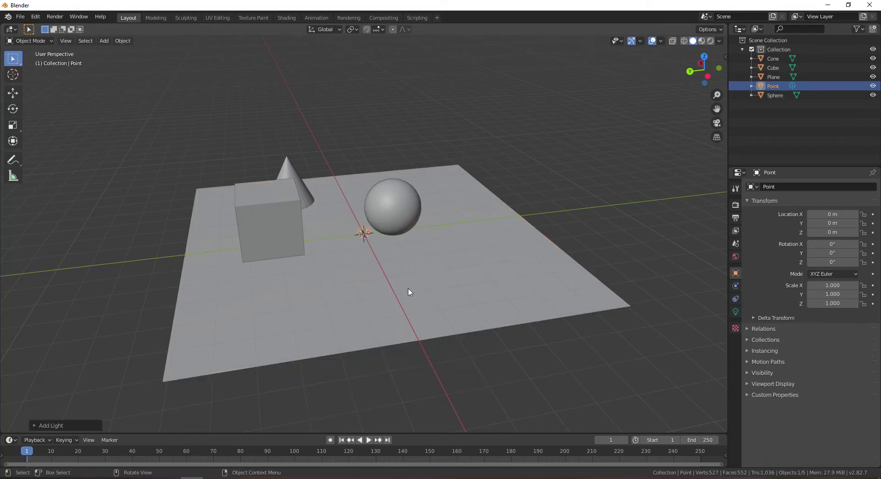
{"action": "key", "text": "g"}
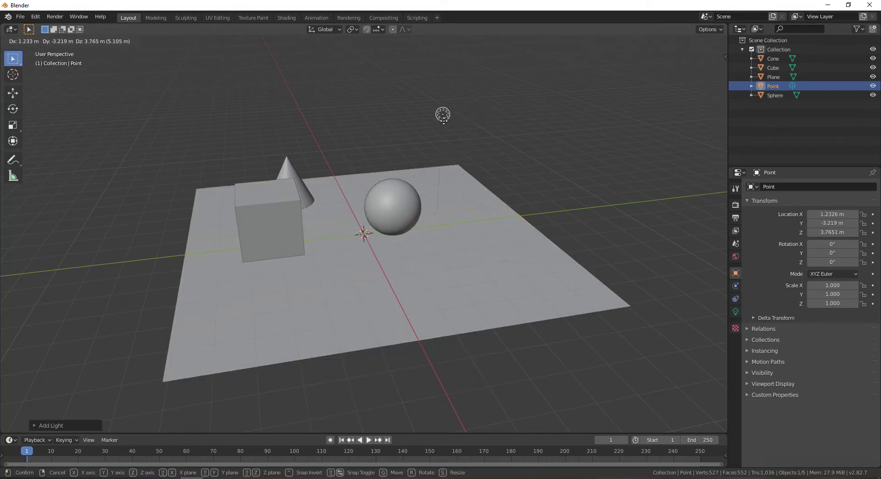
{"action": "left_click", "coordinate": [445, 142]}
Add a second point light and place it above the cone at about X 2.93 m, Y 1.87 m, Z 4.84 m
{"action": "key", "text": "shift+a"}
{"action": "mouse_move", "coordinate": [403, 182]}
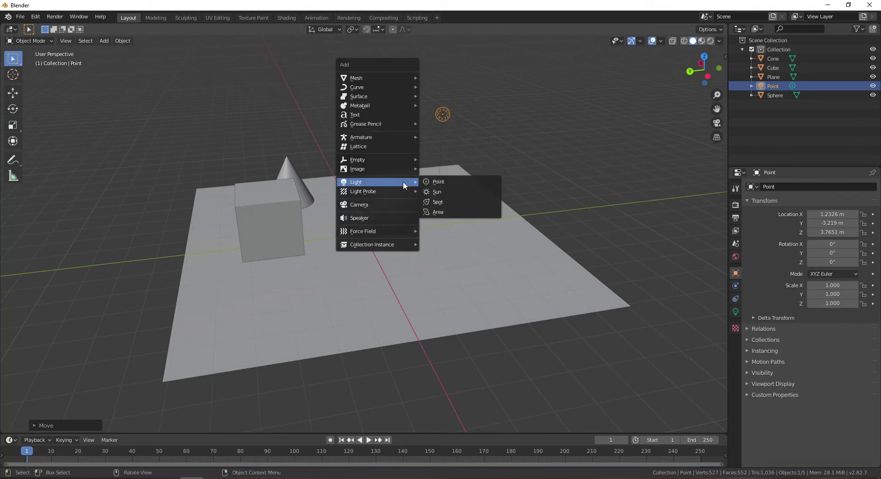
{"action": "left_click", "coordinate": [453, 183]}
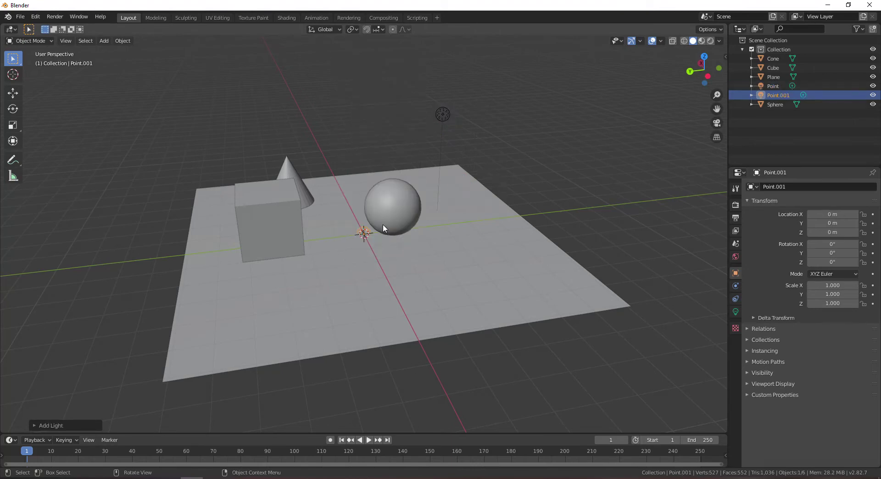
{"action": "key", "text": "g"}
{"action": "left_click", "coordinate": [311, 74]}
Add a camera and raise it above the plane to about X 1.87 m, Y -0.02 m, Z 3.69 m
{"action": "middle_click_drag", "start_coordinate": [311, 73], "coordinate": [334, 144]}
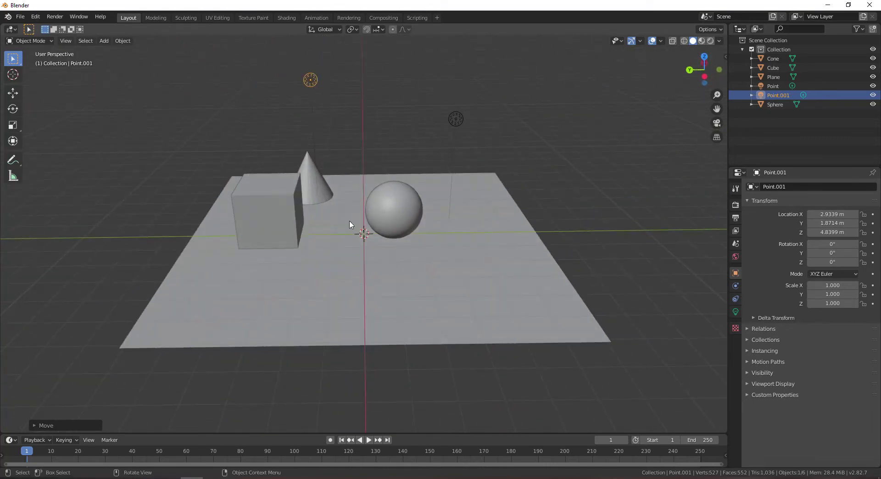
{"action": "key", "text": "shift+a"}
{"action": "mouse_move", "coordinate": [350, 222]}
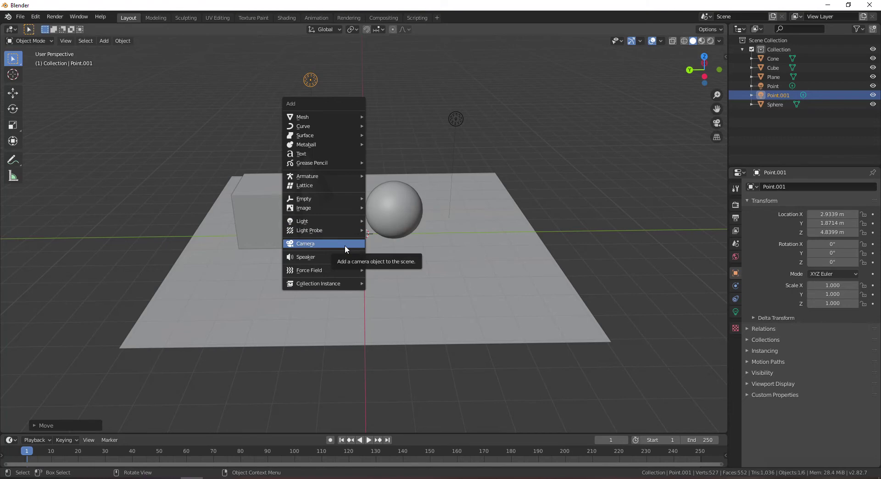
{"action": "left_click", "coordinate": [345, 245]}
{"action": "key", "text": "g"}
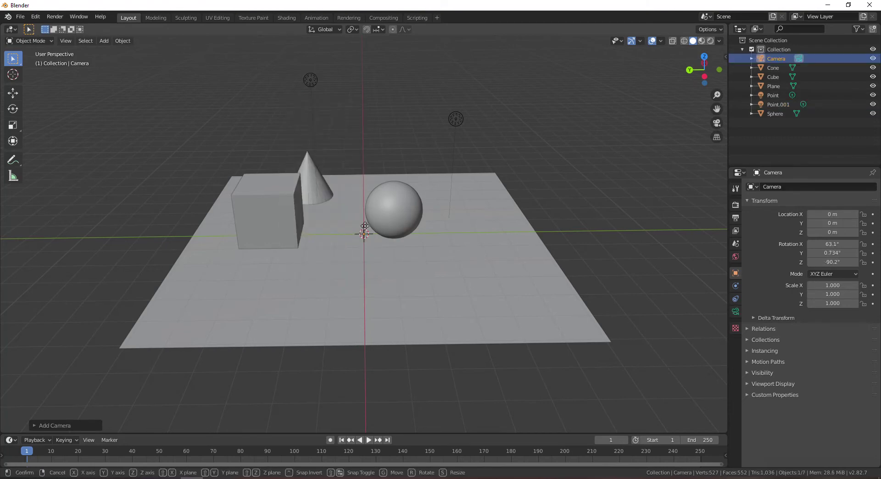
{"action": "left_click", "coordinate": [363, 119]}
Move the camera back past the edge of the plane to about X -6.74 m, Y -0.57 m, Z 3.91 m
{"action": "middle_click_drag", "start_coordinate": [346, 151], "coordinate": [473, 179]}
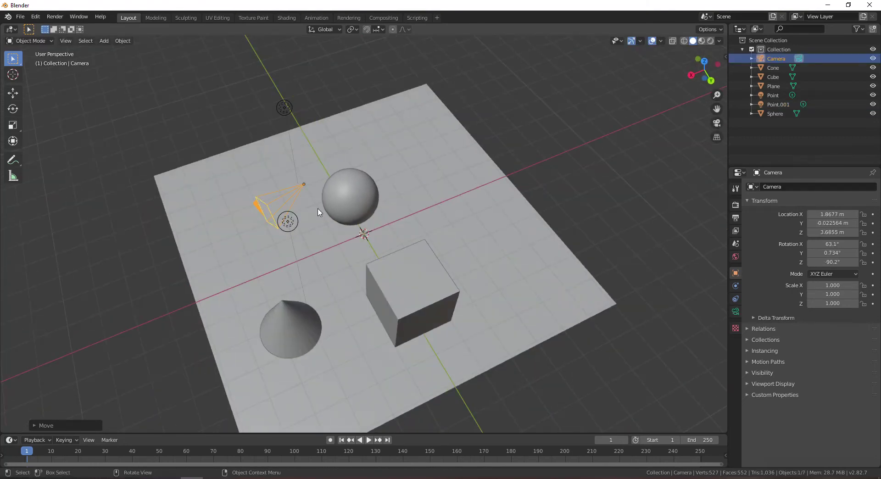
{"action": "key", "text": "g"}
{"action": "left_click", "coordinate": [561, 141]}
{"action": "middle_click_drag", "start_coordinate": [561, 142], "coordinate": [451, 151]}
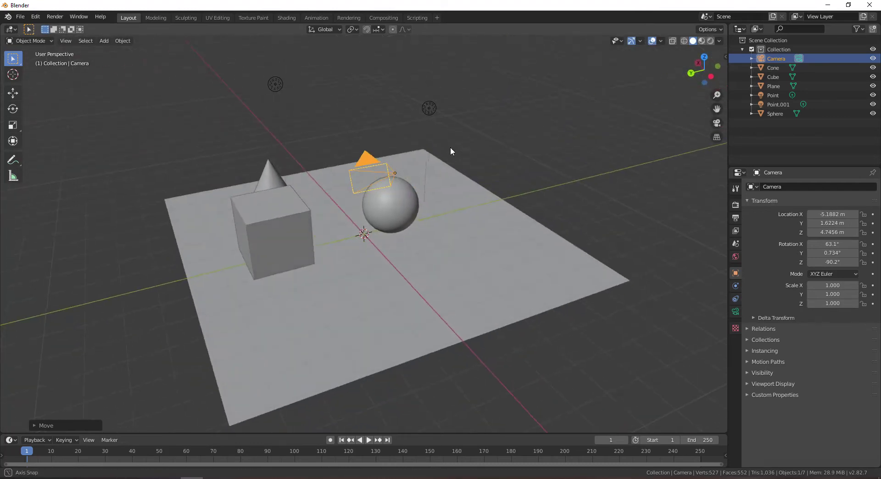
{"action": "key", "text": "g"}
{"action": "left_click", "coordinate": [531, 236]}
Look through the camera, lock it to the view to frame the cube, cone and sphere from about X -10.6 m, and unlock it
{"action": "middle_click_drag", "start_coordinate": [531, 236], "coordinate": [484, 211]}
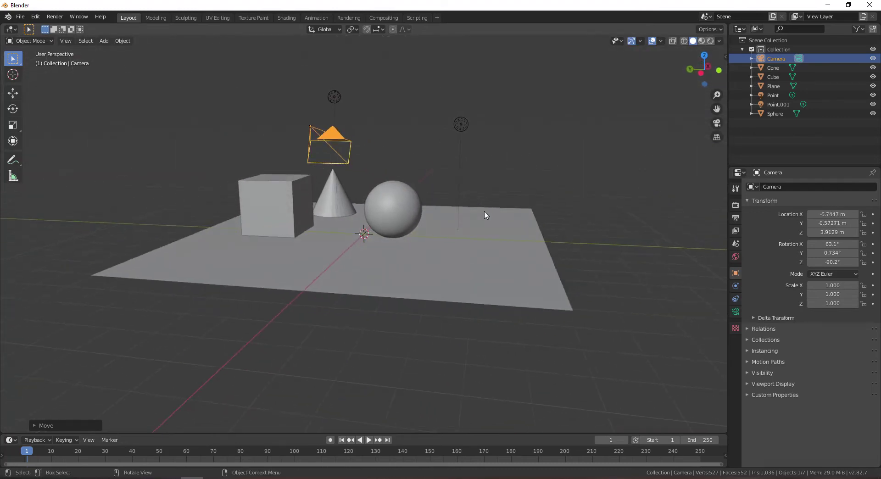
{"action": "key", "text": "KP_0"}
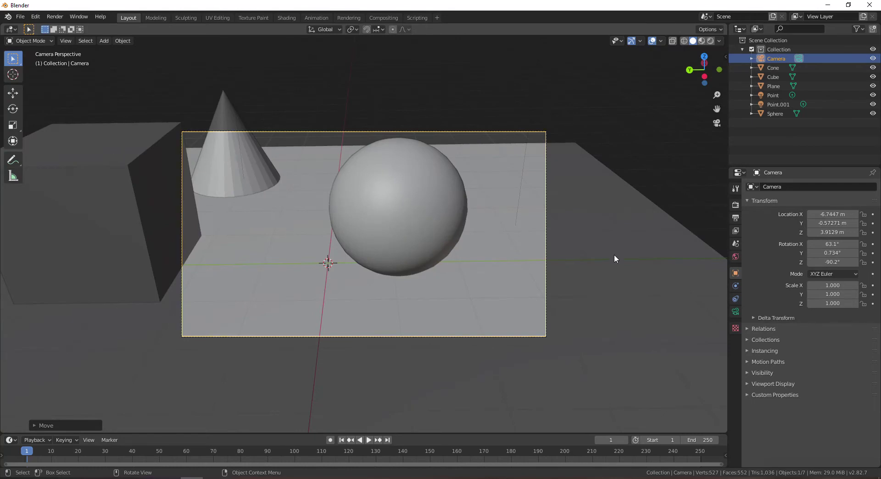
{"action": "key", "text": "n"}
{"action": "left_click", "coordinate": [721, 94]}
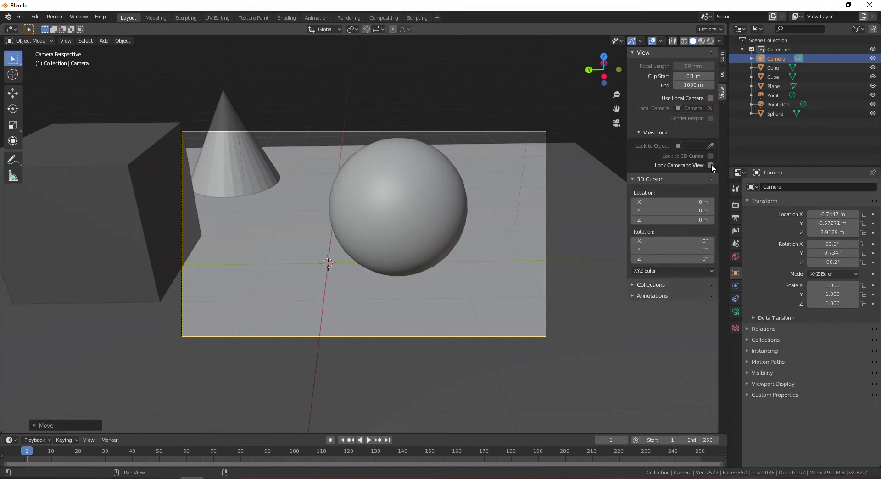
{"action": "middle_click_drag", "start_coordinate": [367, 220], "coordinate": [359, 249]}
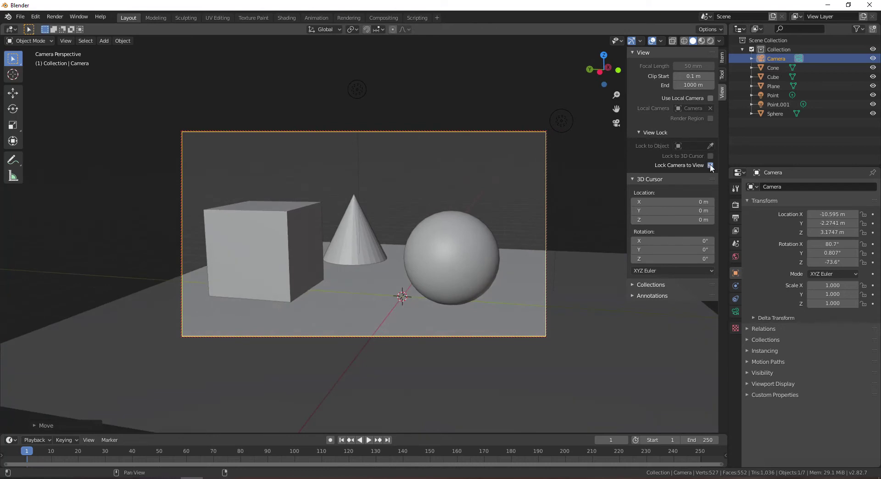
{"action": "left_click", "coordinate": [711, 165]}
Check how the plane, sphere, cone and cube sit inside the camera frame
{"action": "scroll", "coordinate": [300, 149], "scroll_direction": "down", "scroll_amount": 1}
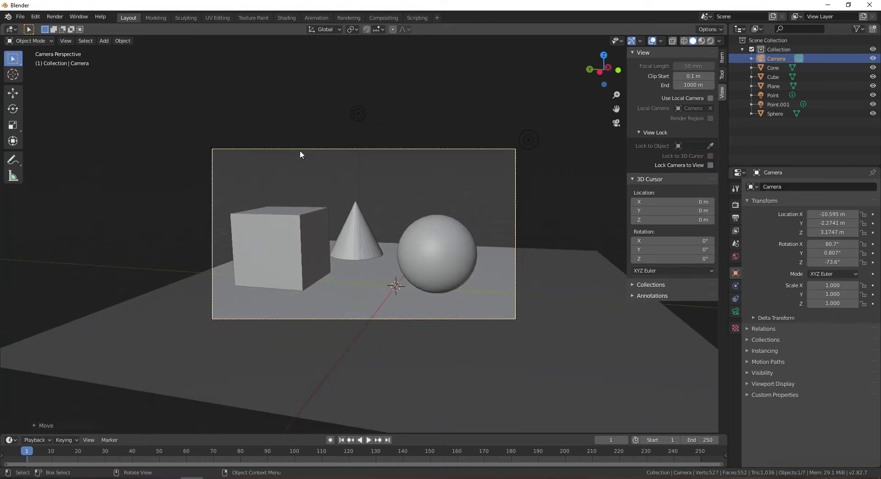
{"action": "scroll", "coordinate": [300, 152], "scroll_direction": "up", "scroll_amount": 2}
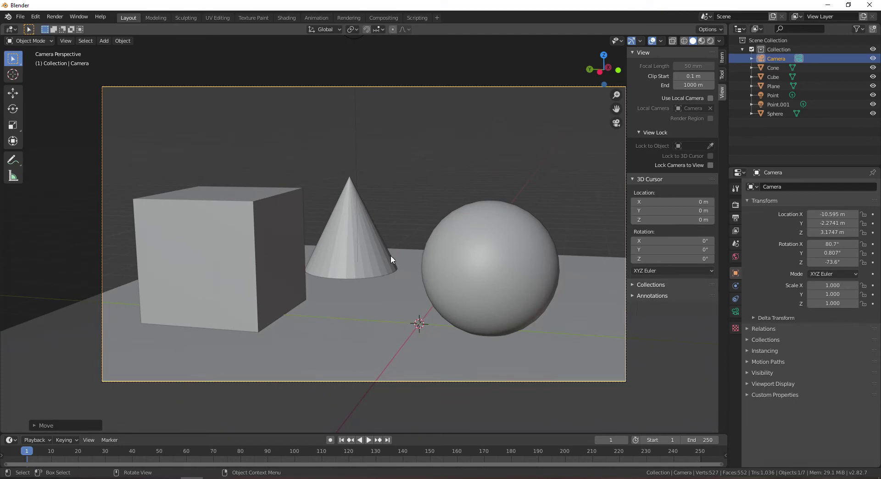
{"action": "left_click", "coordinate": [412, 252]}
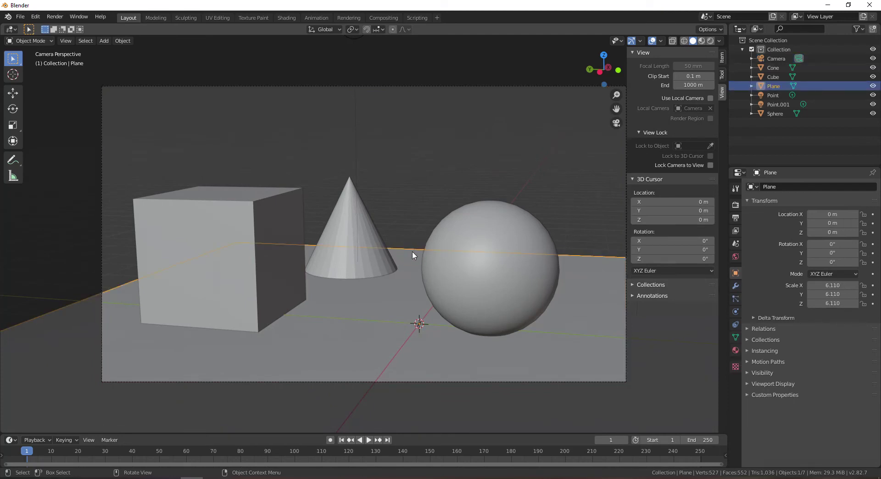
{"action": "left_click", "coordinate": [407, 185]}
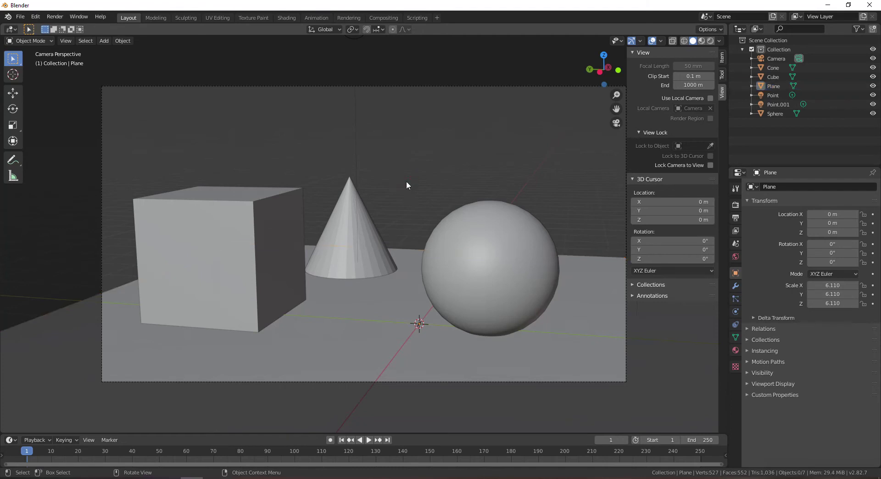
{"action": "left_click", "coordinate": [500, 255]}
{"action": "left_click", "coordinate": [342, 211]}
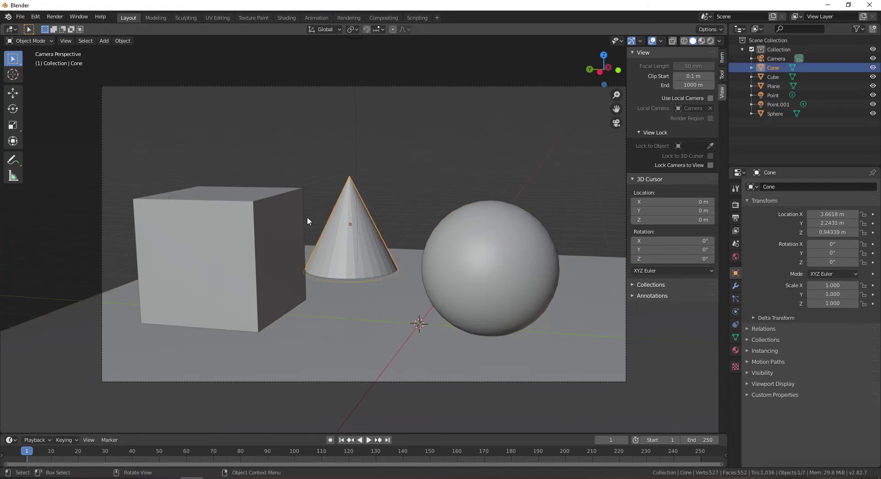
{"action": "left_click", "coordinate": [209, 256]}
{"action": "scroll", "coordinate": [431, 213], "scroll_direction": "down", "scroll_amount": 2}
{"action": "scroll", "coordinate": [432, 213], "scroll_direction": "up", "scroll_amount": 2}
{"action": "scroll", "coordinate": [432, 214], "scroll_direction": "down", "scroll_amount": 2}
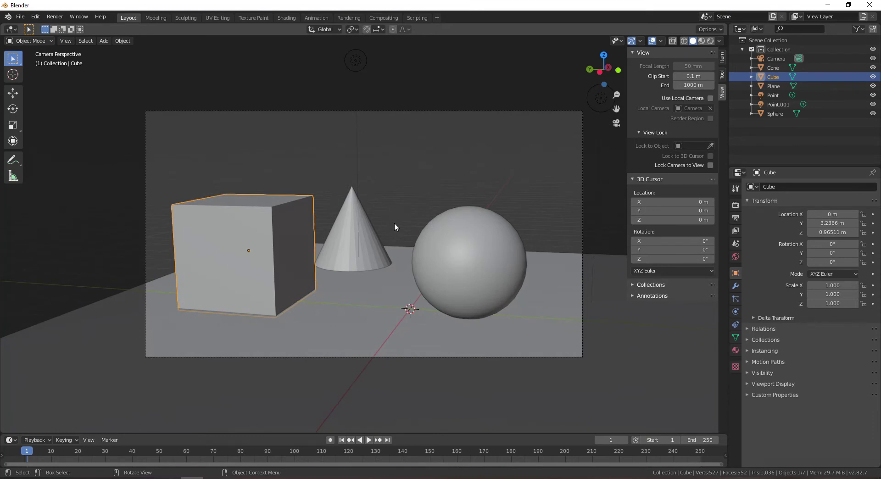
Select the camera, preview the scene with rendered viewport shading and return to the camera view
{"action": "left_click", "coordinate": [414, 112]}
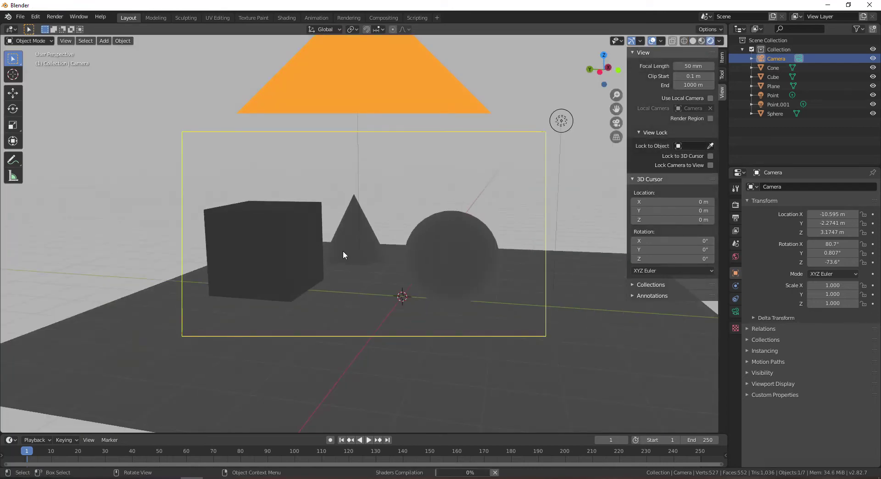
{"action": "mouse_move", "coordinate": [362, 241]}
{"action": "middle_mouse_down"}
{"action": "mouse_move", "coordinate": [390, 248]}
{"action": "mouse_move", "coordinate": [404, 268]}
{"action": "mouse_move", "coordinate": [376, 240]}
{"action": "middle_mouse_up"}
{"action": "scroll", "coordinate": [355, 305], "scroll_direction": "down", "scroll_amount": 4}
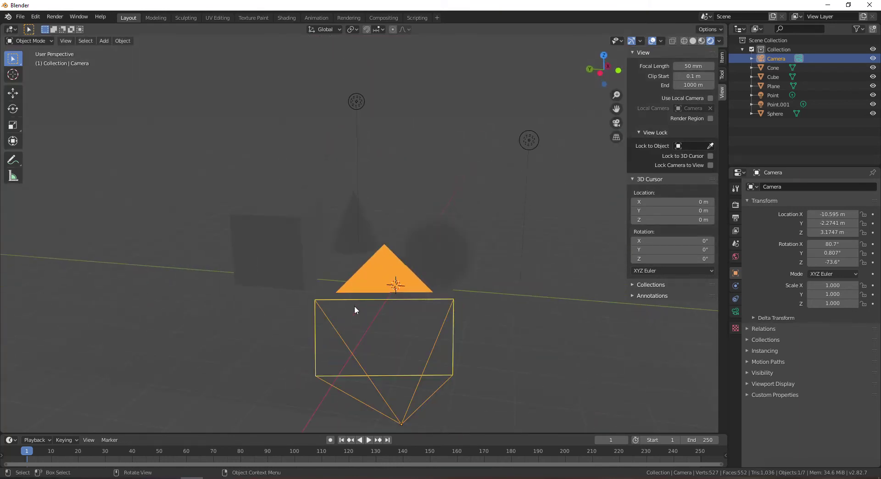
{"action": "key", "text": "KP_0"}
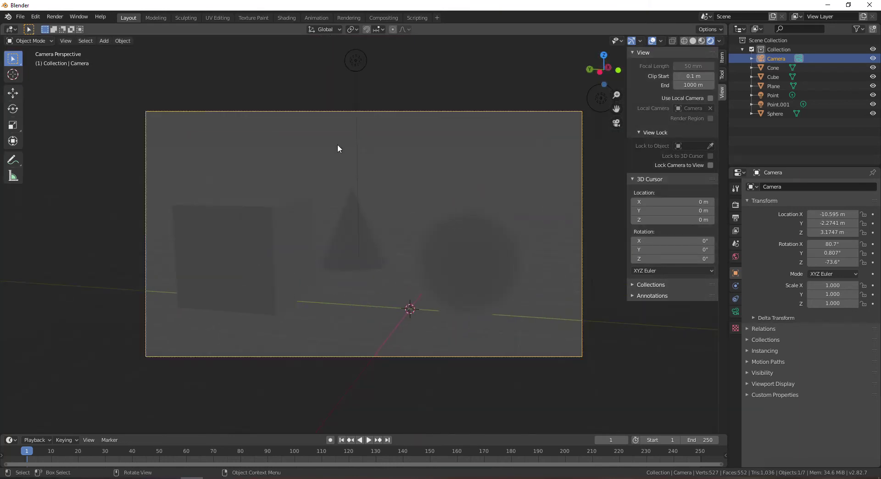
Set the power of the point light above the cone to 1000 W
{"action": "left_click", "coordinate": [357, 61]}
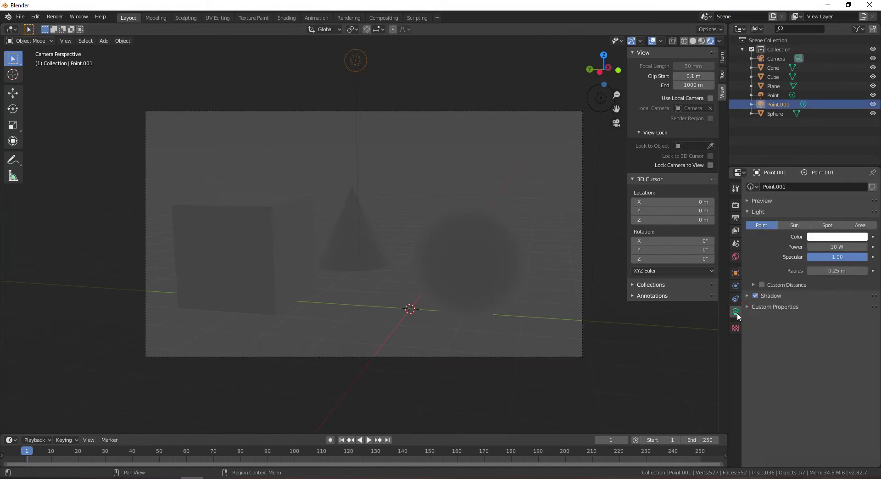
{"action": "left_click", "coordinate": [824, 250]}
{"action": "type", "text": "1000"}
{"action": "key", "text": "Return"}
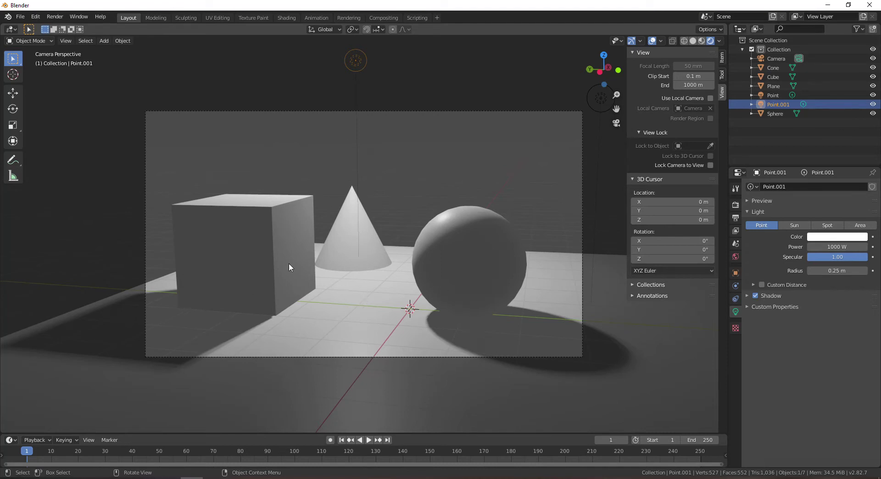
Move the other point light in top view to the camera side of the cube and sphere, and return to the camera view
{"action": "left_click", "coordinate": [599, 101]}
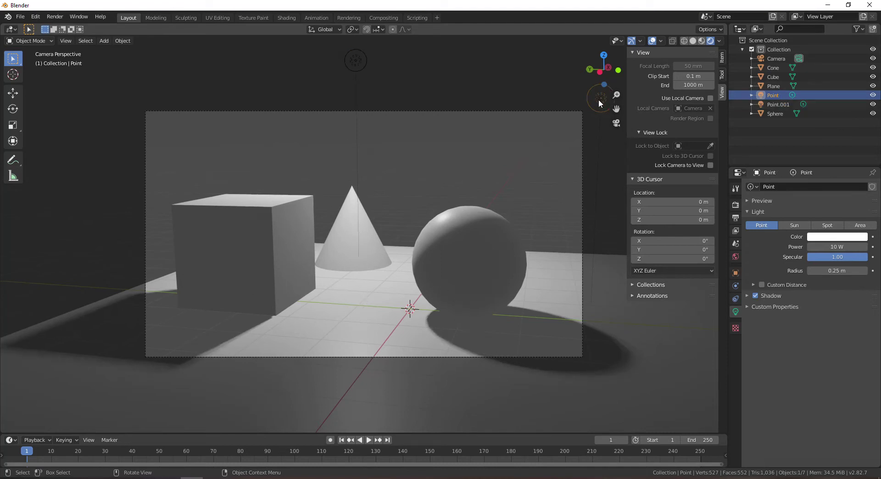
{"action": "key", "text": "KP_7"}
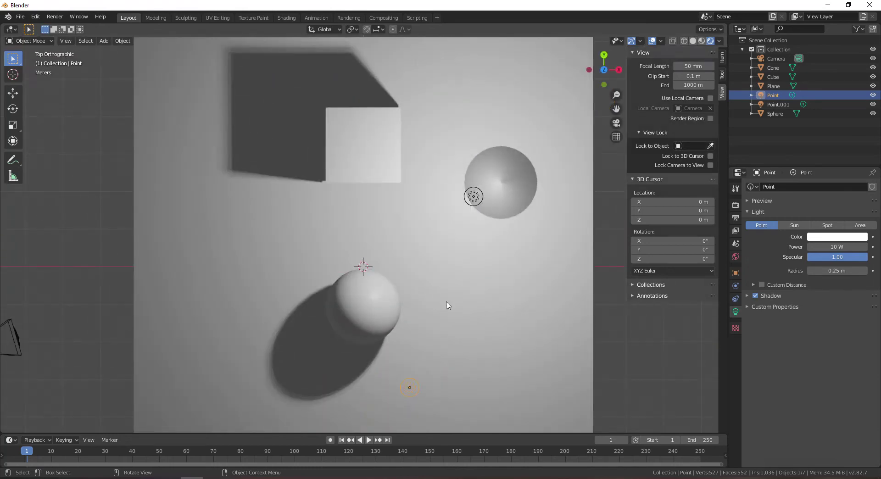
{"action": "key", "text": "g"}
{"action": "left_click", "coordinate": [308, 252]}
{"action": "middle_click_drag", "start_coordinate": [293, 307], "coordinate": [383, 239]}
{"action": "key", "text": "KP_0"}
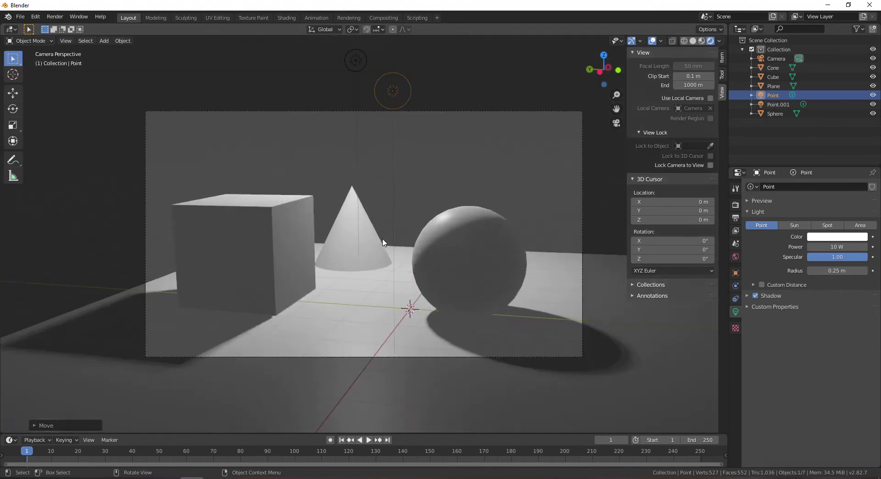
Set the power of the moved point light to 1000 W
{"action": "left_click", "coordinate": [838, 246]}
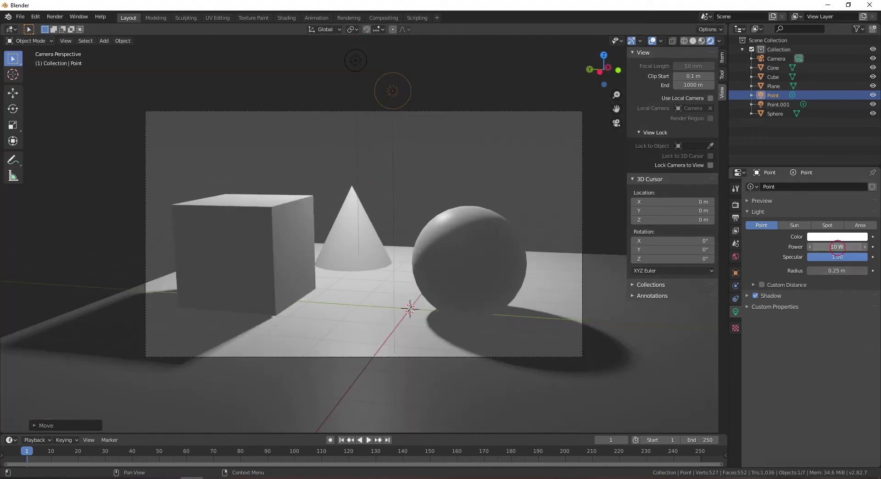
{"action": "type", "text": "1000"}
{"action": "key", "text": "Return"}
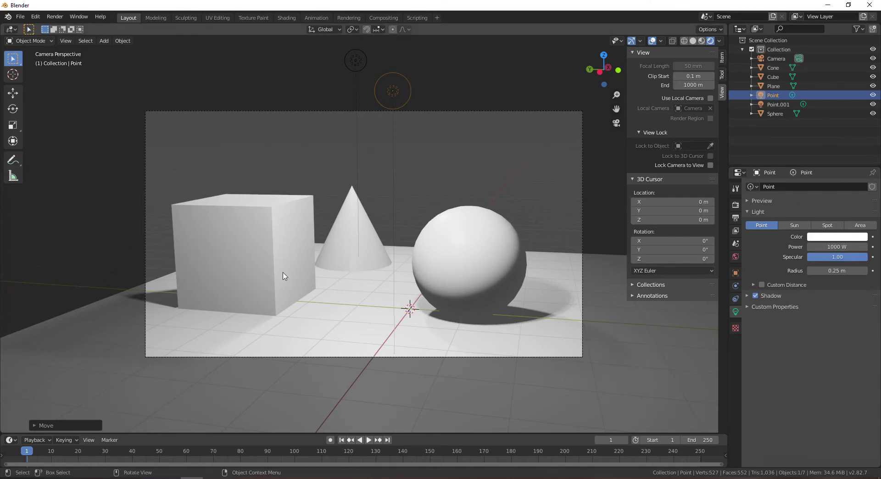
Set the power of the point light above the cone to 0 W and delete that light
{"action": "left_click", "coordinate": [361, 65]}
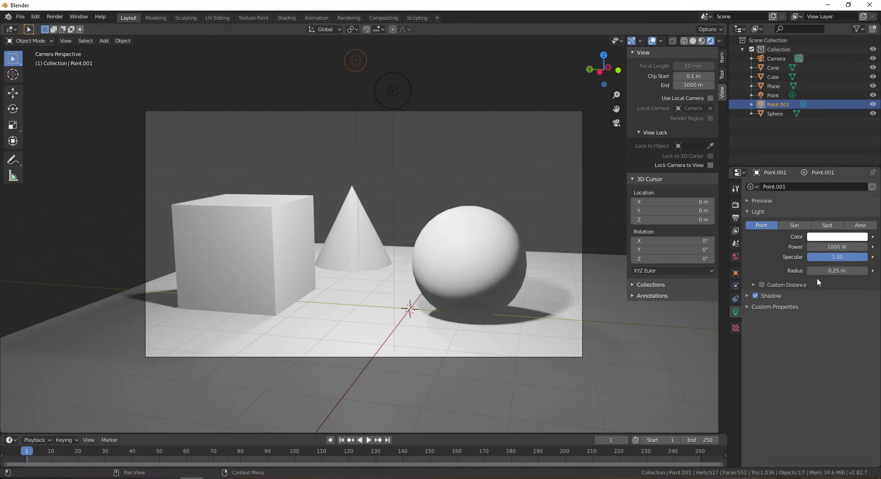
{"action": "left_click", "coordinate": [839, 246]}
{"action": "type", "text": "0"}
{"action": "key", "text": "Return"}
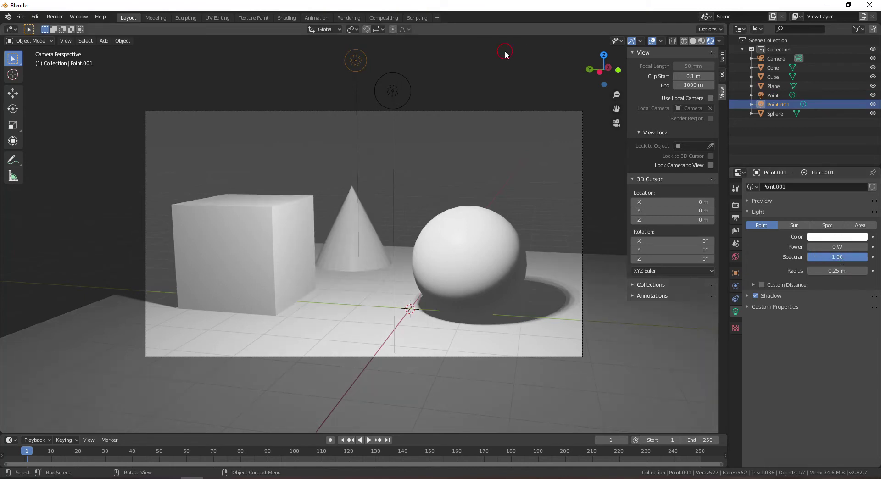
{"action": "key", "text": "x"}
{"action": "left_click", "coordinate": [353, 59]}
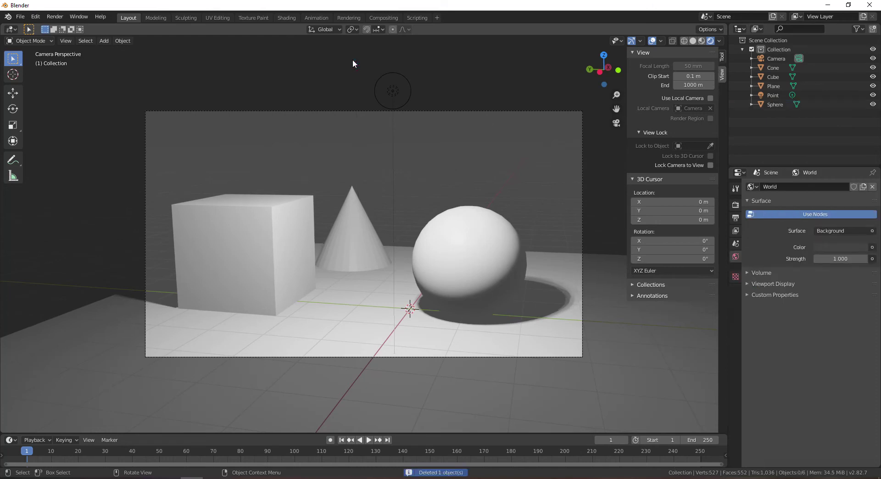
Render a still image of the scene from the camera view
{"action": "left_click", "coordinate": [393, 91]}
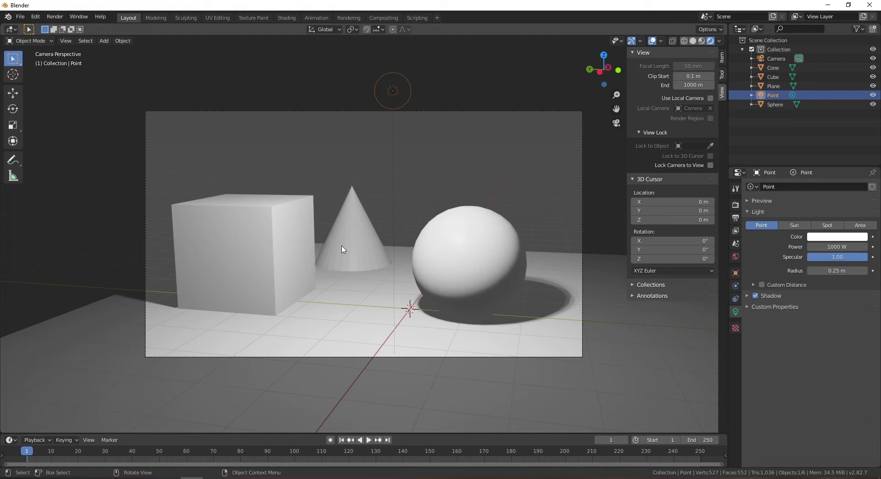
{"action": "scroll", "coordinate": [306, 260], "scroll_direction": "down", "scroll_amount": 2}
{"action": "scroll", "coordinate": [361, 261], "scroll_direction": "up", "scroll_amount": 2}
{"action": "middle_click_drag", "start_coordinate": [378, 288], "coordinate": [346, 303], "text": "shift"}
{"action": "scroll", "coordinate": [309, 269], "scroll_direction": "down", "scroll_amount": 1}
{"action": "scroll", "coordinate": [309, 271], "scroll_direction": "up", "scroll_amount": 2}
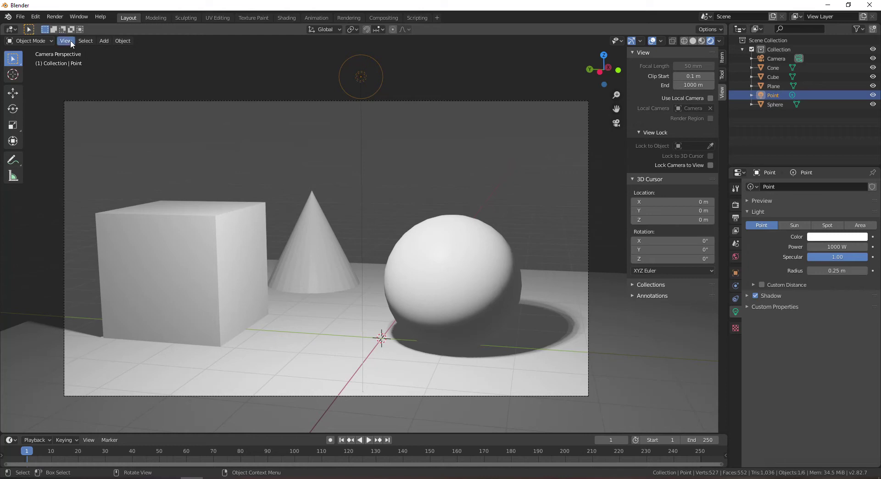
{"action": "left_click", "coordinate": [56, 17]}
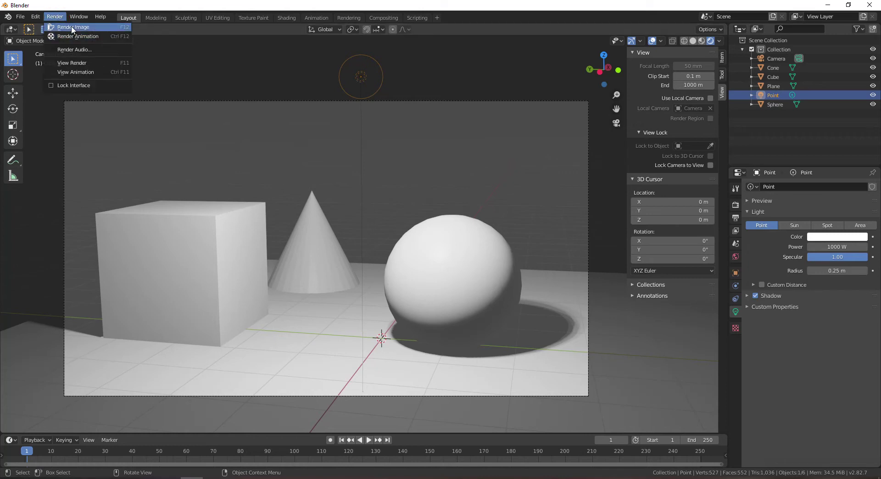
{"action": "left_click", "coordinate": [72, 27]}
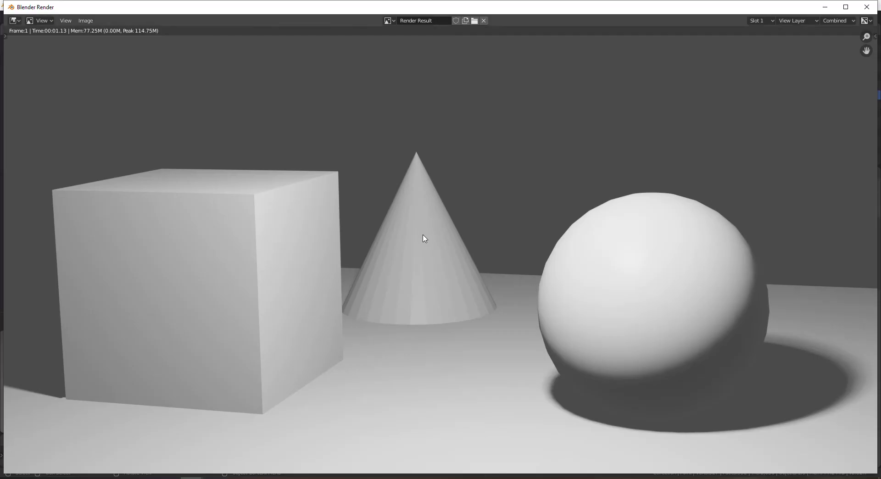
Examine the full rendered frame and close the render window
{"action": "scroll", "coordinate": [423, 238], "scroll_direction": "down", "scroll_amount": 2}
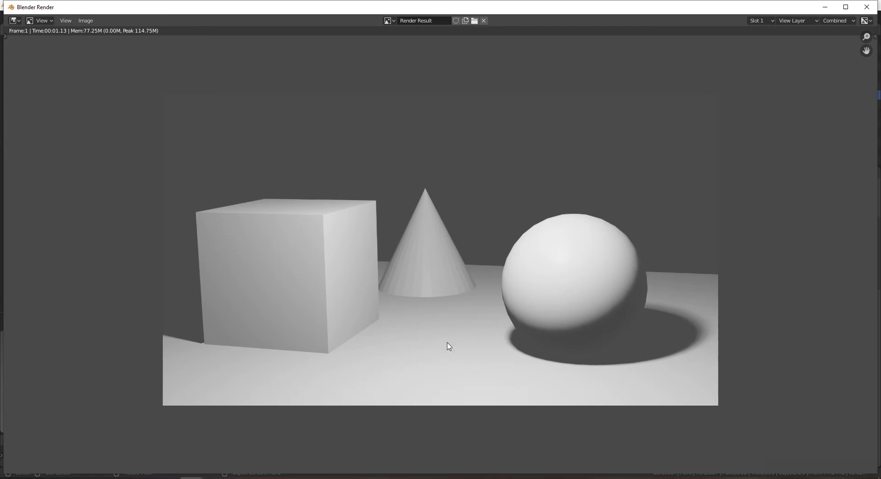
{"action": "scroll", "coordinate": [561, 238], "scroll_direction": "down", "scroll_amount": 2}
{"action": "scroll", "coordinate": [560, 239], "scroll_direction": "up", "scroll_amount": 2}
{"action": "left_click", "coordinate": [862, 6]}
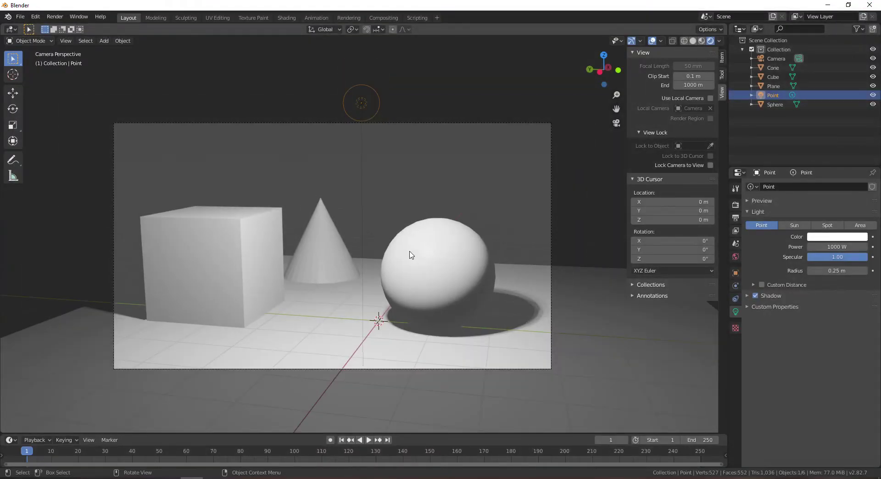
{"action": "scroll", "coordinate": [409, 249], "scroll_direction": "down", "scroll_amount": 3}
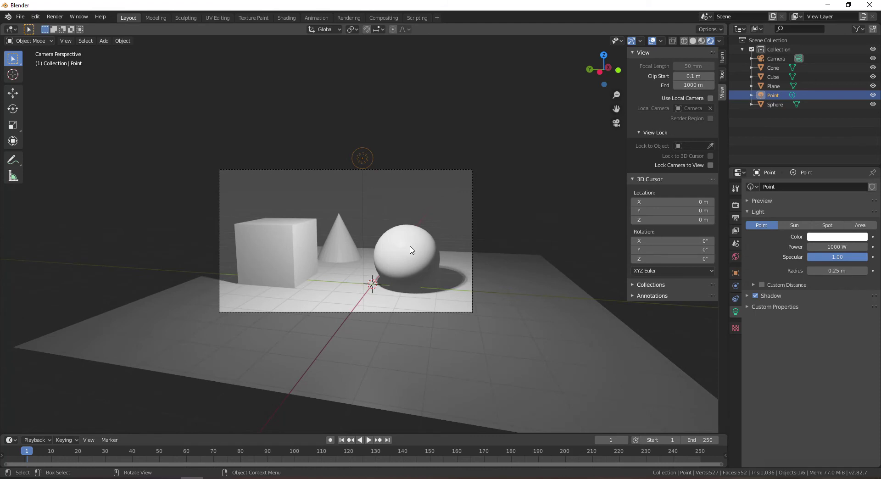
{"action": "scroll", "coordinate": [411, 249], "scroll_direction": "up", "scroll_amount": 2}
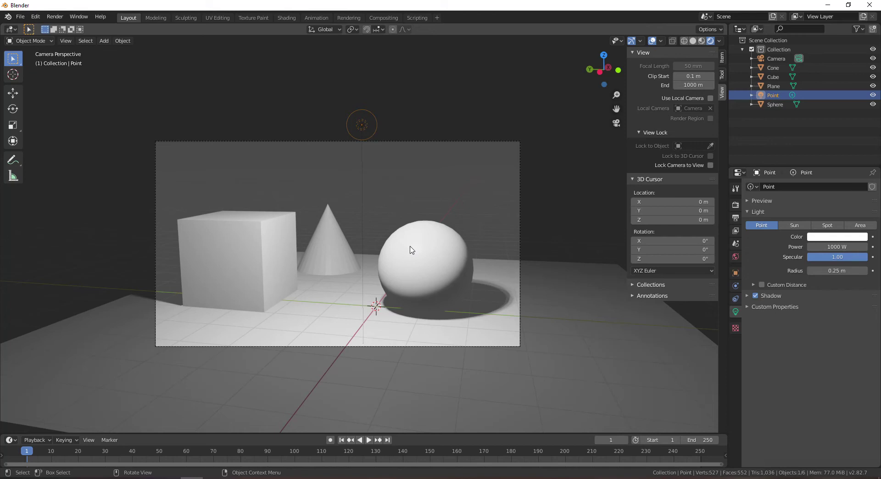
{"action": "left_click", "coordinate": [412, 250]}
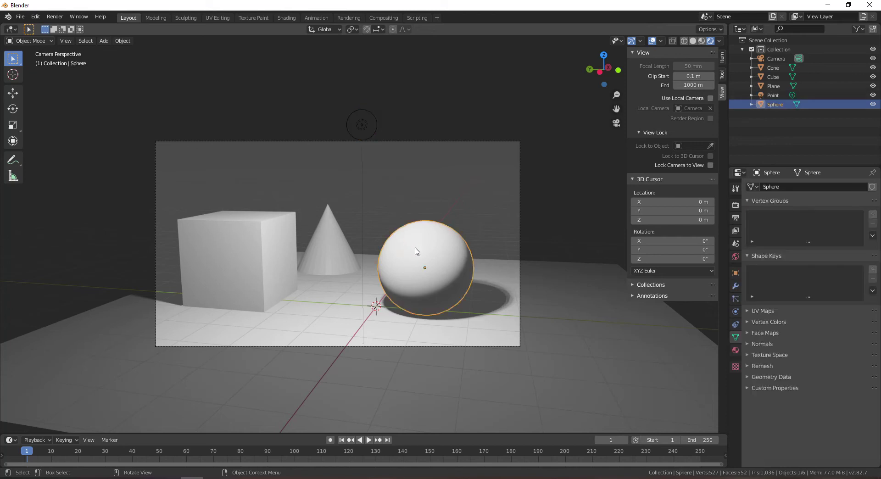
{"action": "left_click", "coordinate": [326, 245]}
{"action": "left_click", "coordinate": [244, 256]}
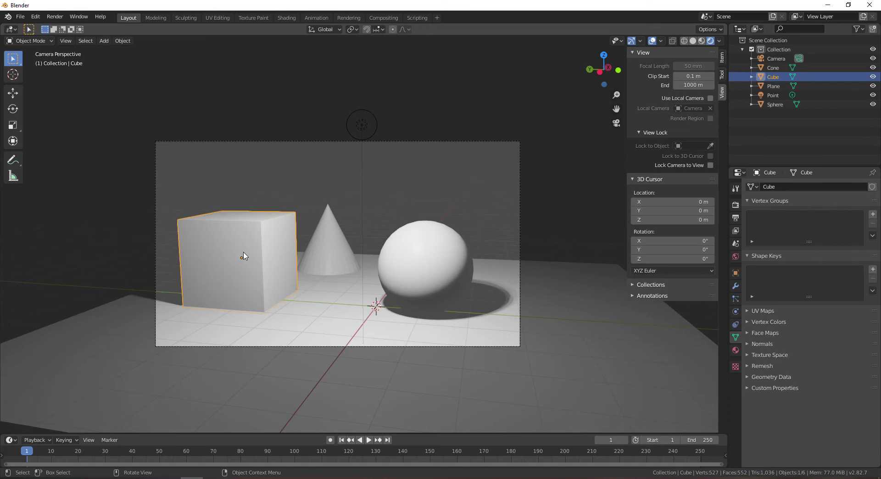
{"action": "left_click", "coordinate": [329, 252]}
{"action": "left_click", "coordinate": [429, 264]}
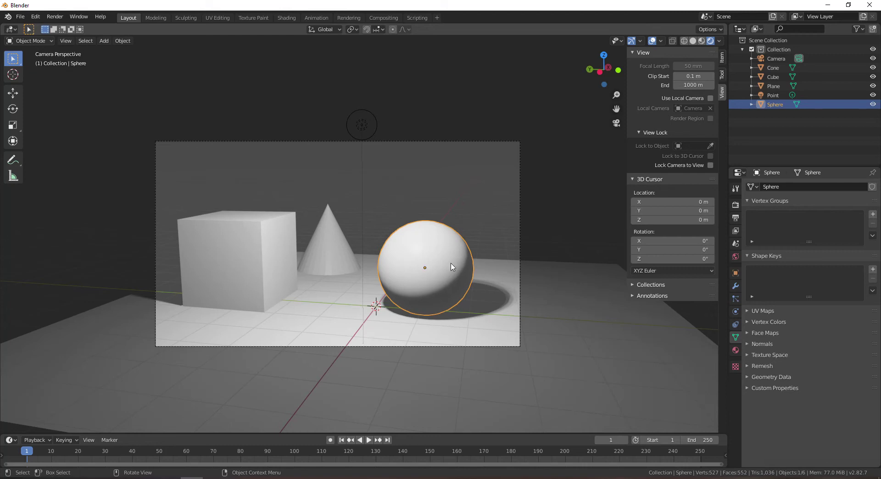
{"action": "left_click", "coordinate": [468, 185]}
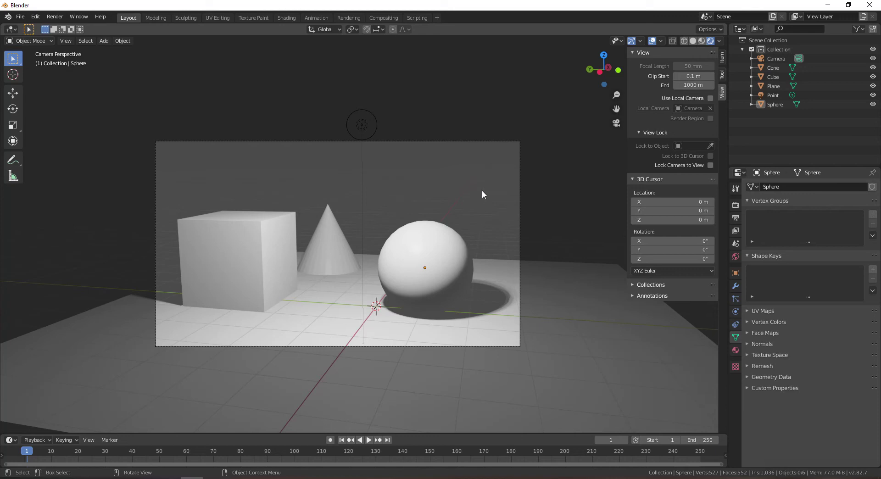
Add a new material to the sphere and name it red
{"action": "left_click", "coordinate": [441, 265]}
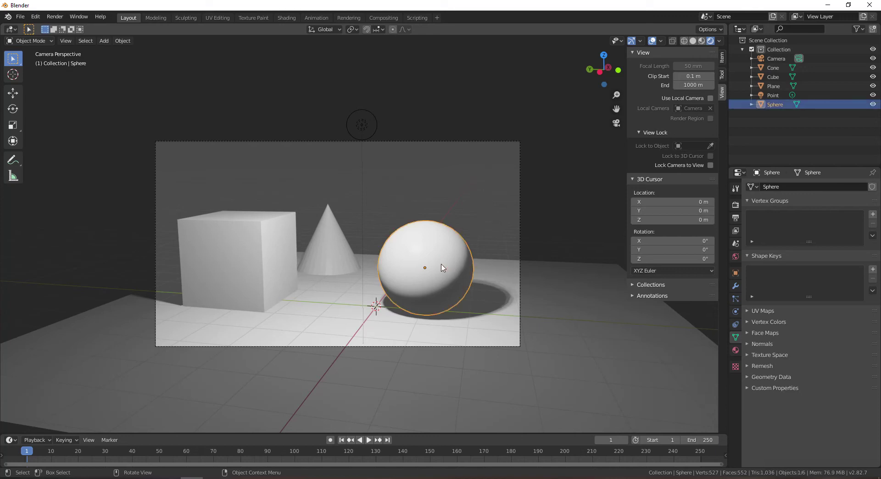
{"action": "left_click", "coordinate": [736, 350]}
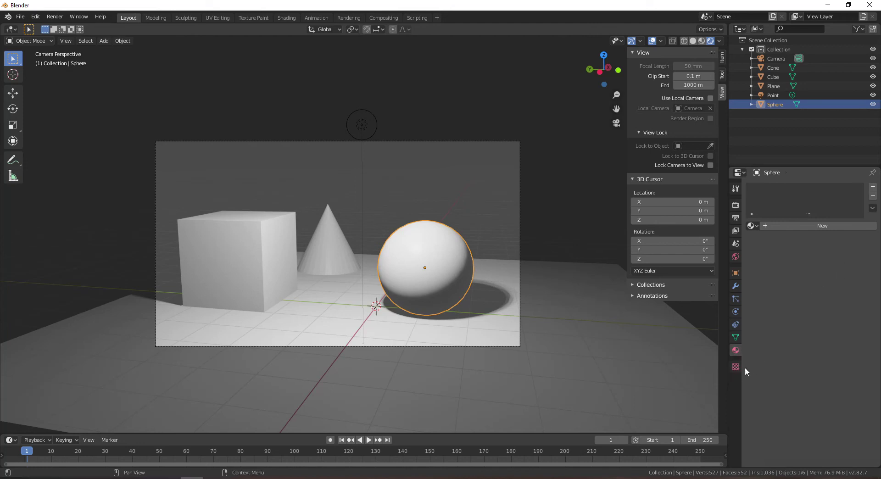
{"action": "left_click", "coordinate": [737, 367]}
{"action": "left_click", "coordinate": [737, 350]}
{"action": "left_click", "coordinate": [831, 227]}
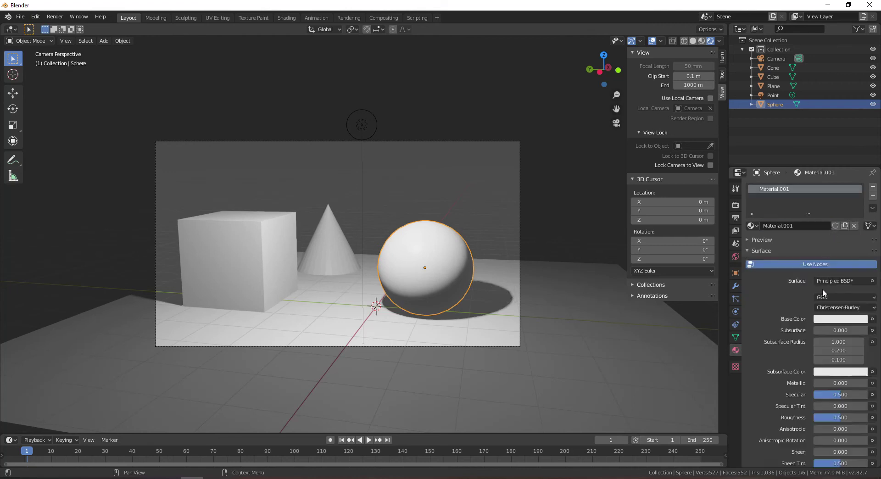
{"action": "left_click", "coordinate": [783, 189]}
{"action": "left_click", "coordinate": [802, 227]}
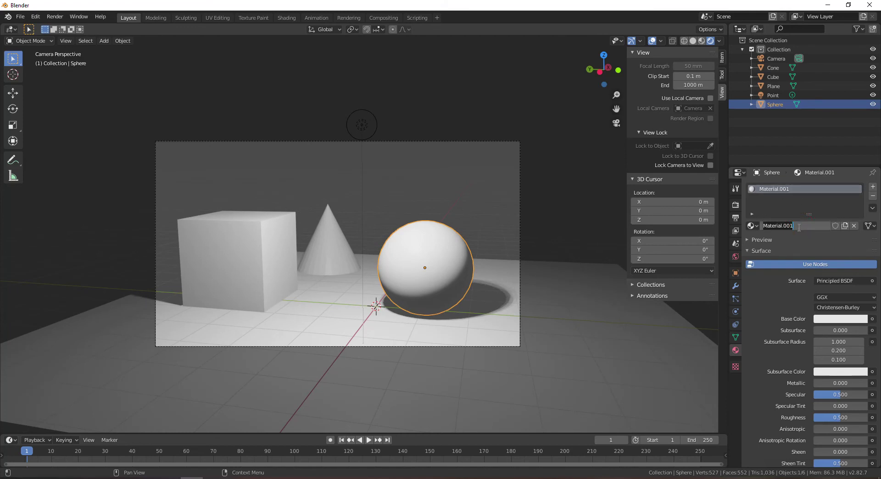
{"action": "type", "text": "red"}
{"action": "key", "text": "Return"}
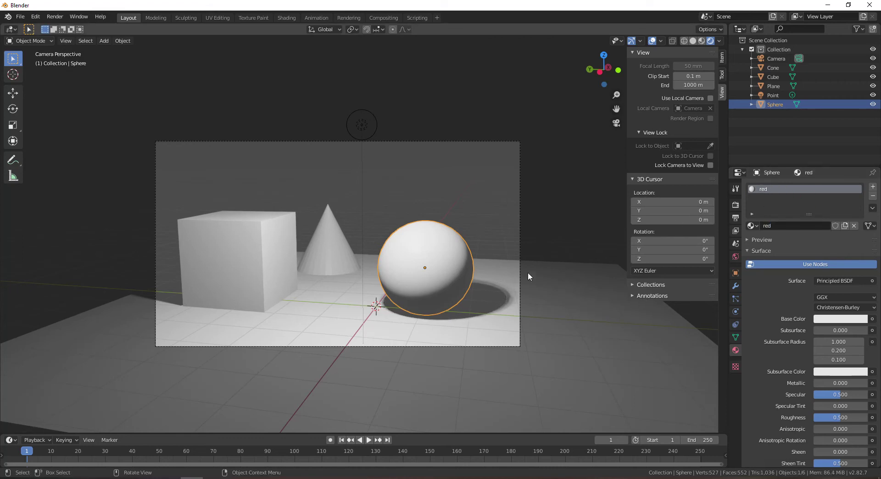
Set the base color of the sphere's material to a fully saturated red and deselect the sphere
{"action": "scroll", "coordinate": [838, 360], "scroll_direction": "down", "scroll_amount": 2}
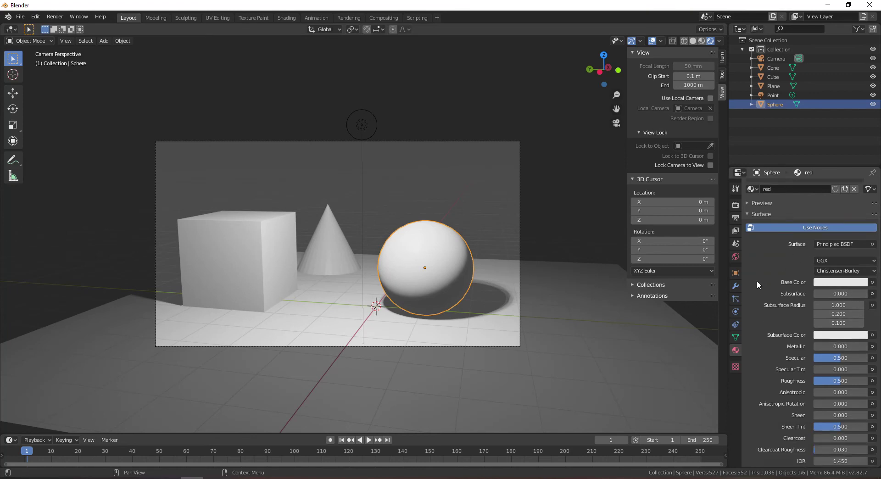
{"action": "scroll", "coordinate": [792, 365], "scroll_direction": "down", "scroll_amount": 3}
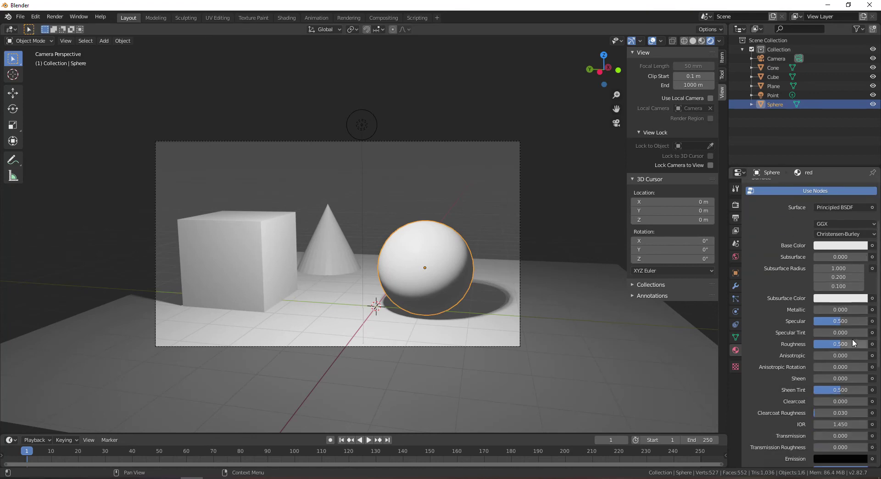
{"action": "scroll", "coordinate": [853, 340], "scroll_direction": "down", "scroll_amount": 6}
{"action": "scroll", "coordinate": [852, 339], "scroll_direction": "up", "scroll_amount": 8}
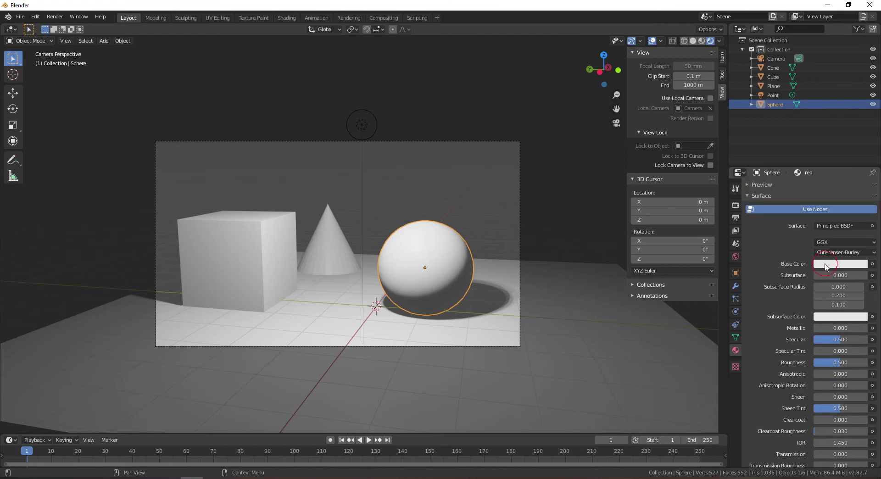
{"action": "left_click", "coordinate": [825, 265]}
{"action": "left_click", "coordinate": [829, 265]}
{"action": "left_click", "coordinate": [846, 265]}
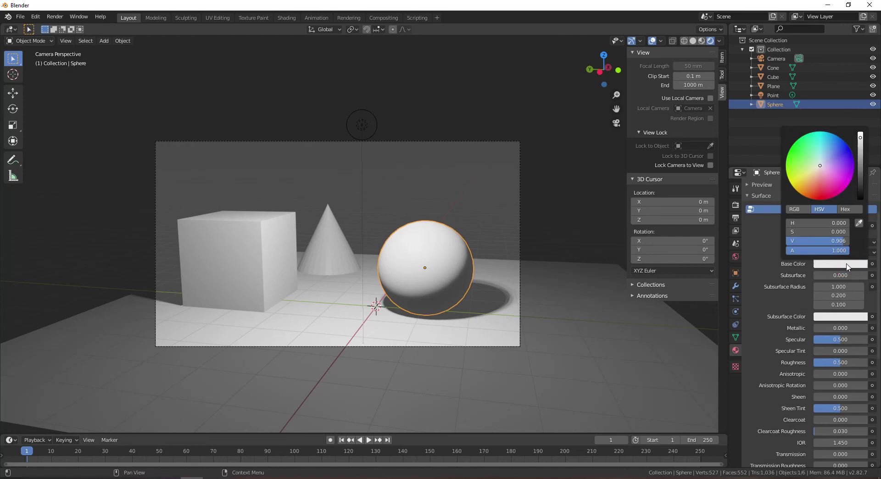
{"action": "left_click", "coordinate": [819, 199]}
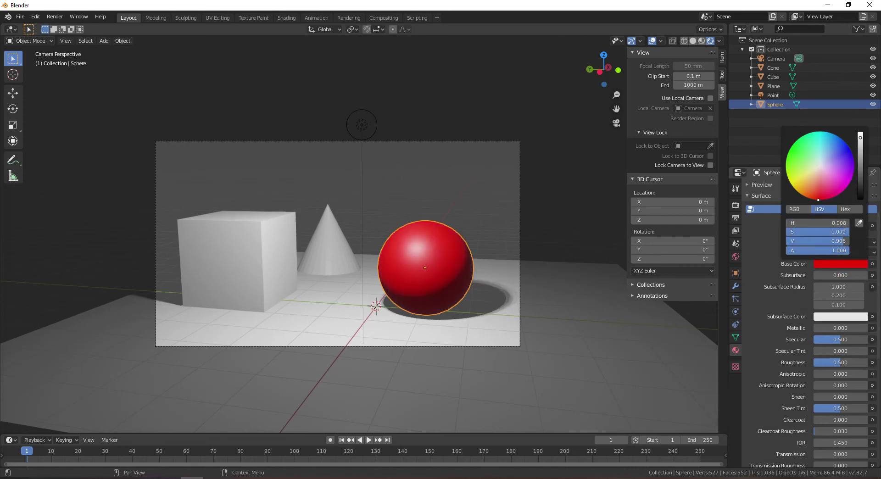
{"action": "left_click", "coordinate": [462, 96]}
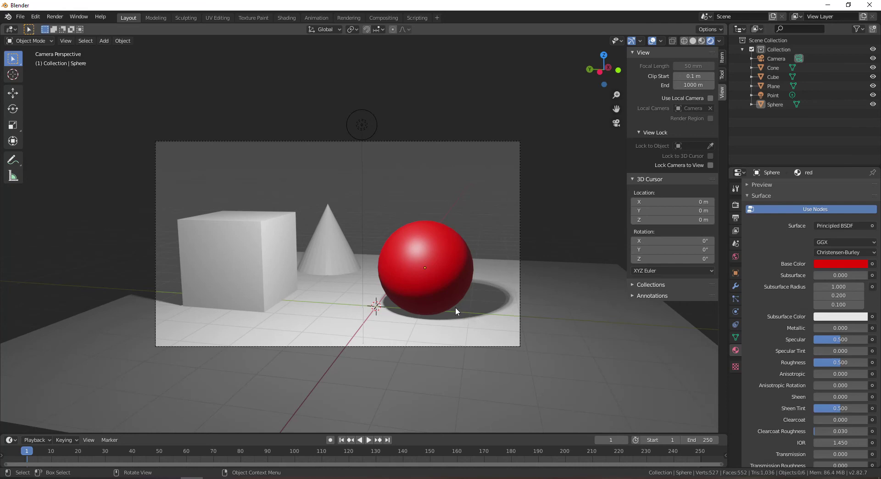
Set the base color of the cube's existing material to a violet-tinted blue
{"action": "left_click", "coordinate": [270, 270]}
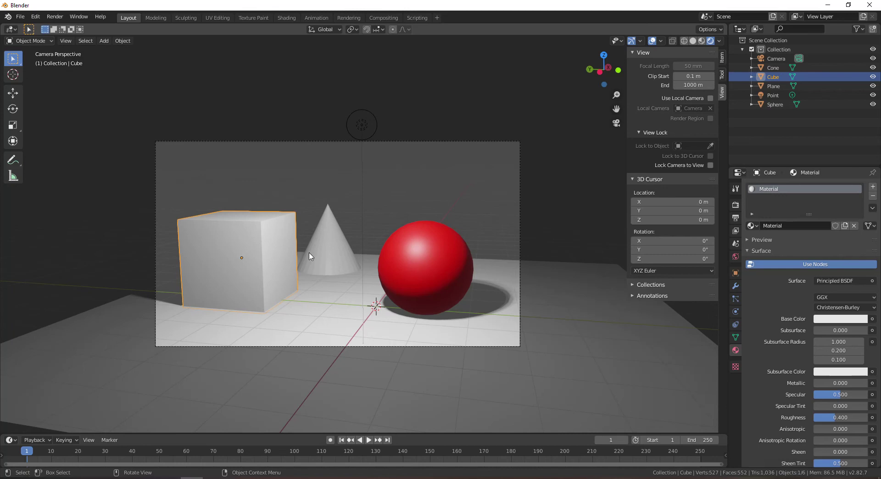
{"action": "left_click", "coordinate": [340, 255]}
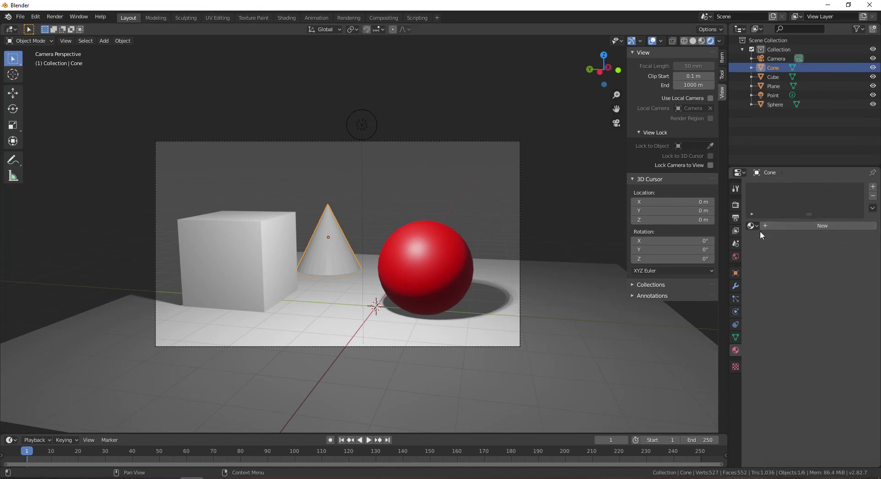
{"action": "left_click", "coordinate": [256, 230]}
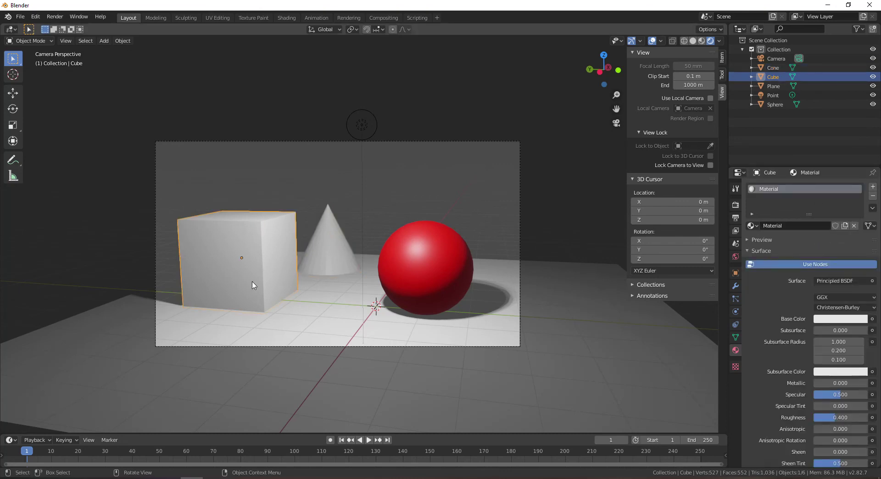
{"action": "left_click", "coordinate": [841, 320]}
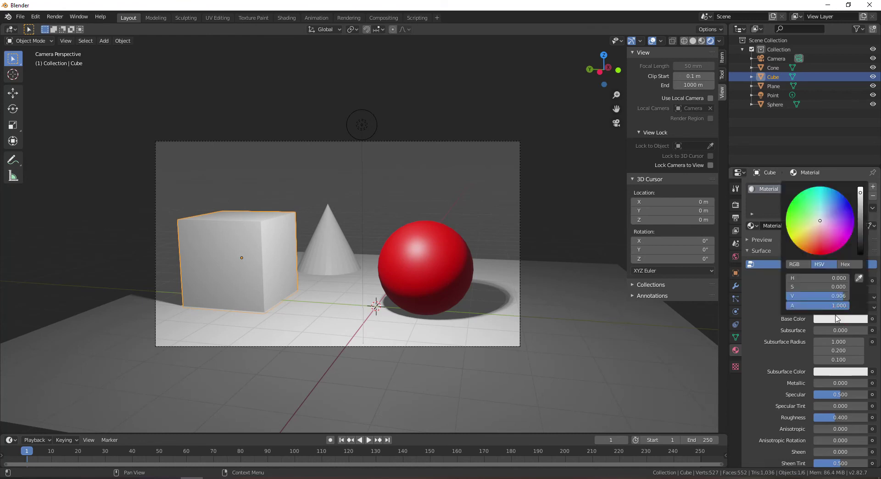
{"action": "left_click", "coordinate": [839, 210]}
Rename the cube's material to blue
{"action": "left_click", "coordinate": [328, 237]}
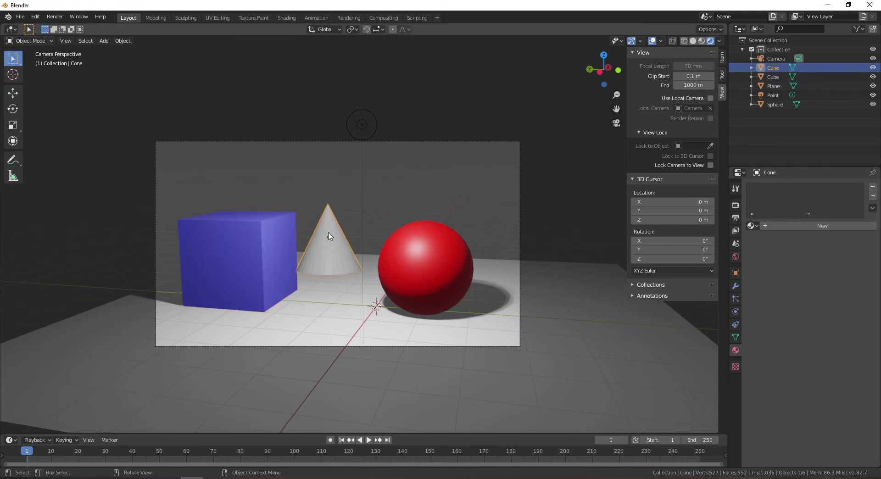
{"action": "left_click", "coordinate": [255, 264]}
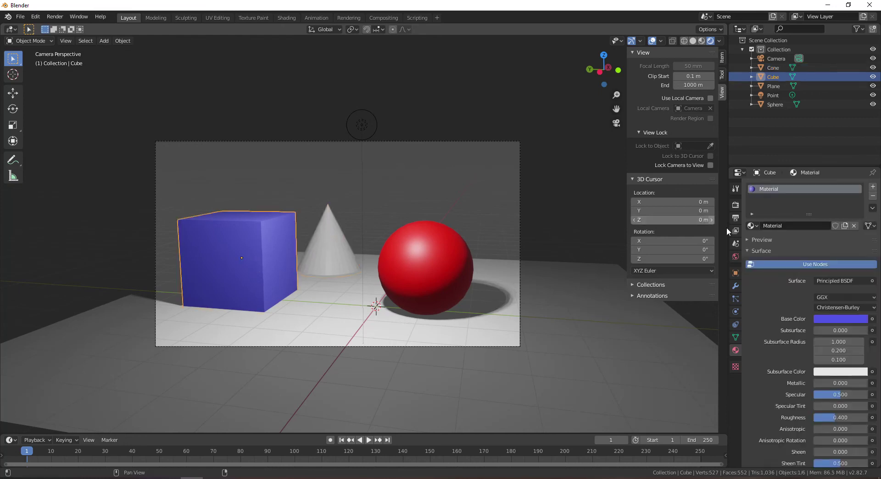
{"action": "double_click", "coordinate": [803, 226]}
{"action": "type", "text": "bl"}
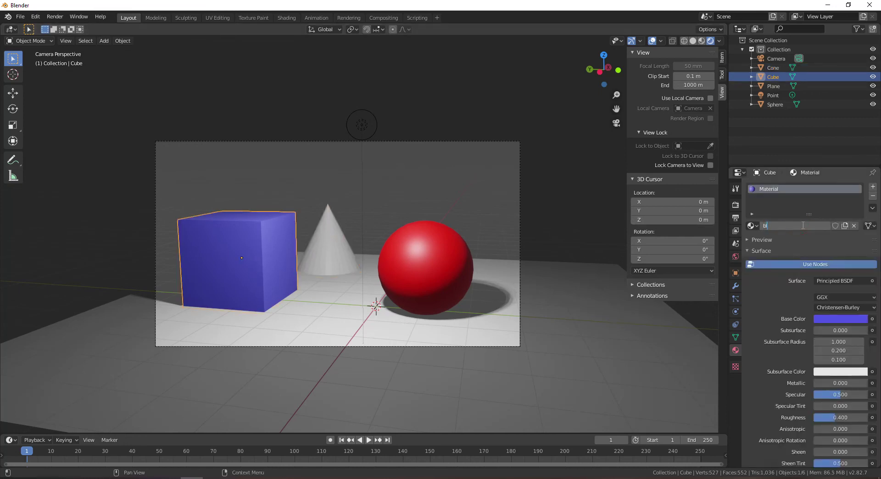
{"action": "type", "text": "ue"}
{"action": "key", "text": "Return"}
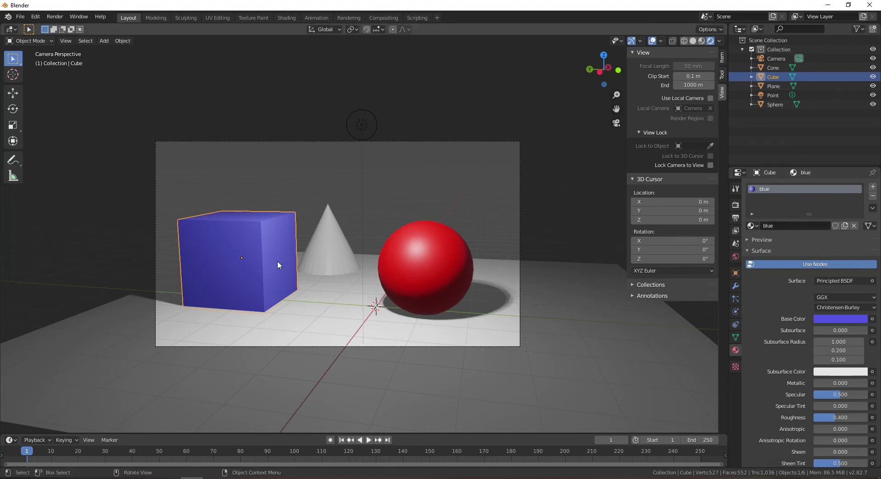
Assign the existing red material to the cone
{"action": "left_click", "coordinate": [337, 252]}
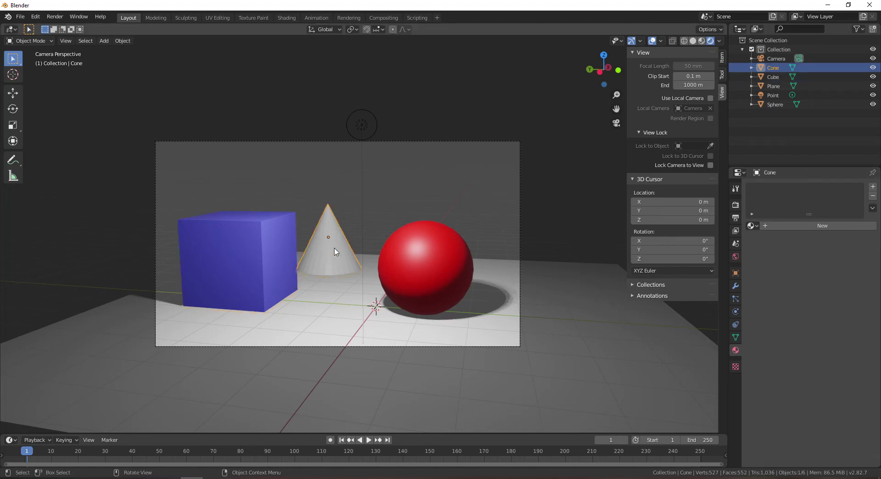
{"action": "left_click", "coordinate": [751, 226]}
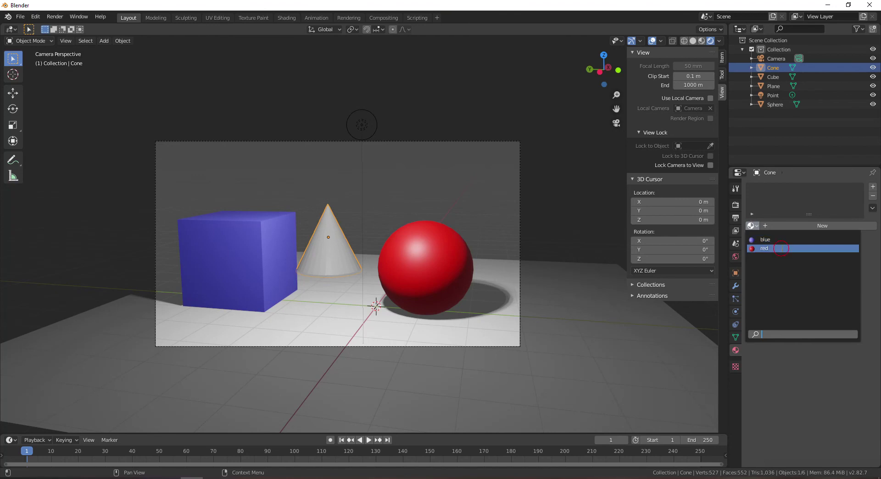
{"action": "left_click", "coordinate": [782, 248]}
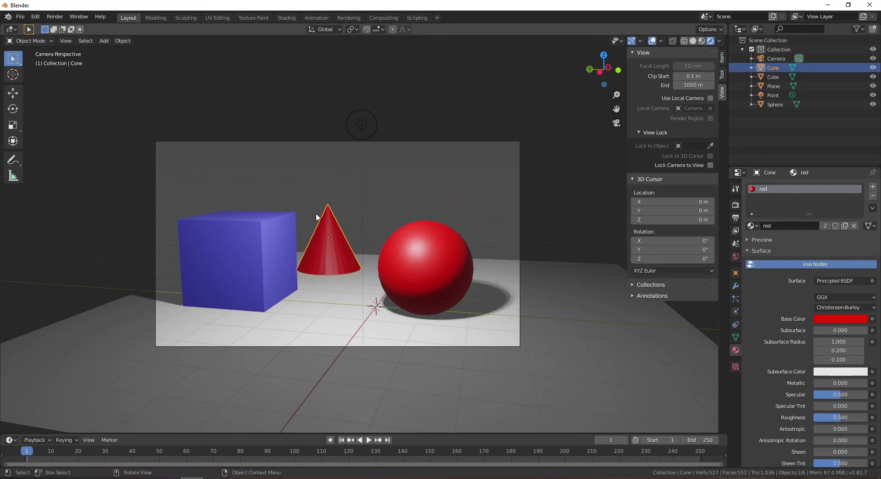
Change the base color of the red material shared by cone and sphere to bright green, hue 0.332, and deselect the cone
{"action": "left_click", "coordinate": [841, 318]}
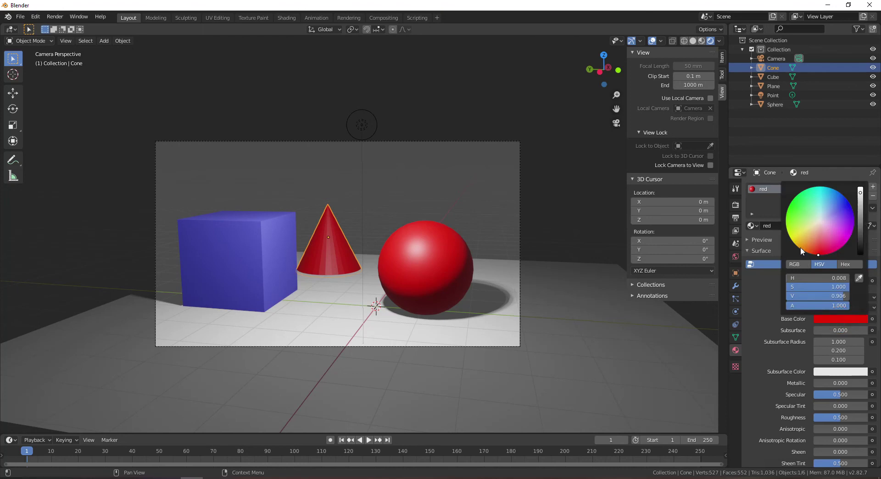
{"action": "left_click_drag", "start_coordinate": [802, 222], "coordinate": [792, 205]}
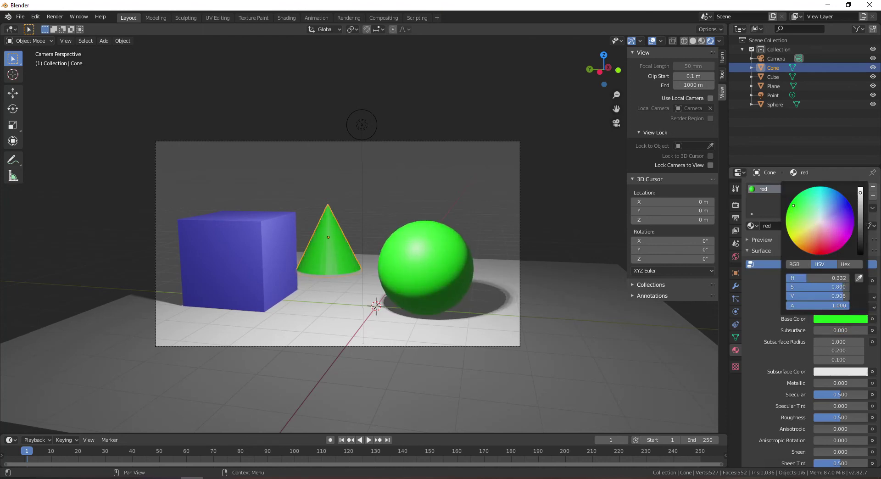
{"action": "left_click", "coordinate": [359, 93]}
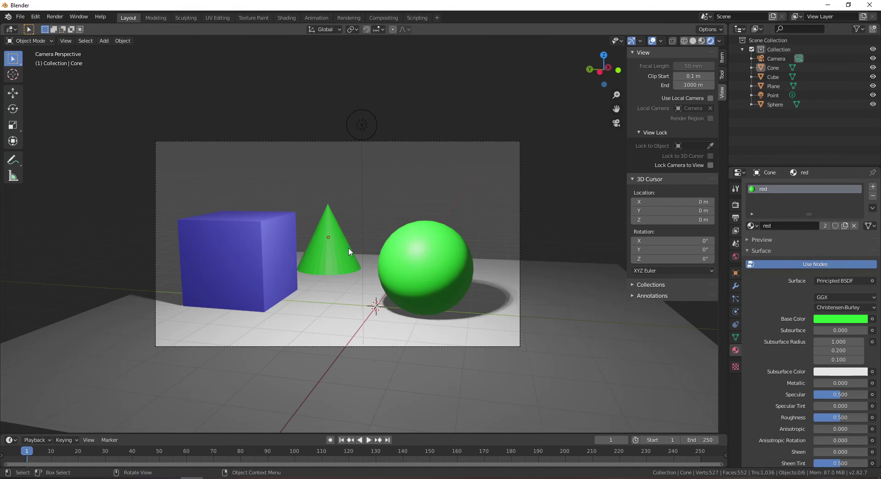
Select the cube, cone and sphere in turn to check their assigned materials, leaving nothing selected
{"action": "left_click", "coordinate": [249, 291]}
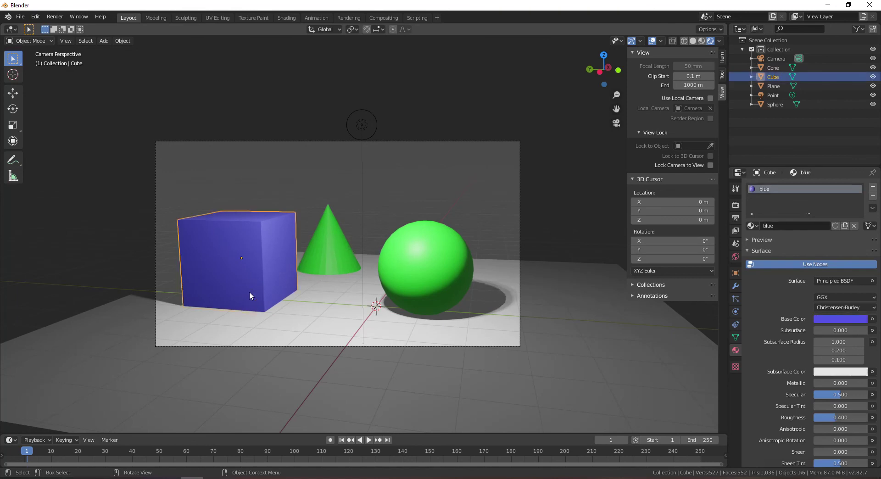
{"action": "left_click", "coordinate": [341, 258]}
{"action": "left_click", "coordinate": [427, 271]}
{"action": "left_click", "coordinate": [479, 100]}
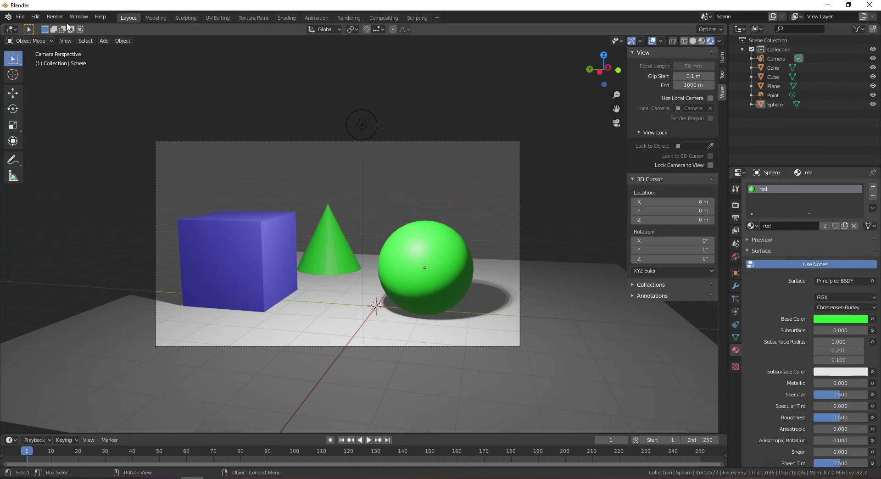
Render the active scene as a still image and examine the three coloured objects up close
{"action": "left_click", "coordinate": [55, 17]}
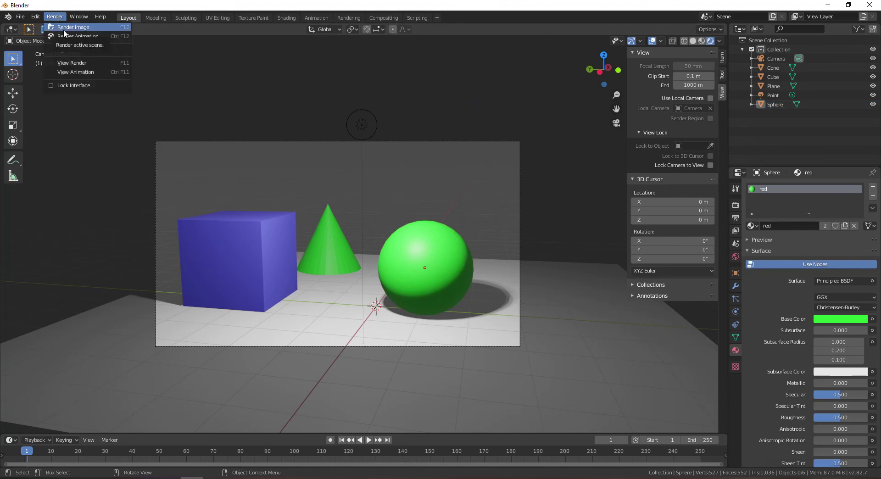
{"action": "left_click", "coordinate": [62, 27]}
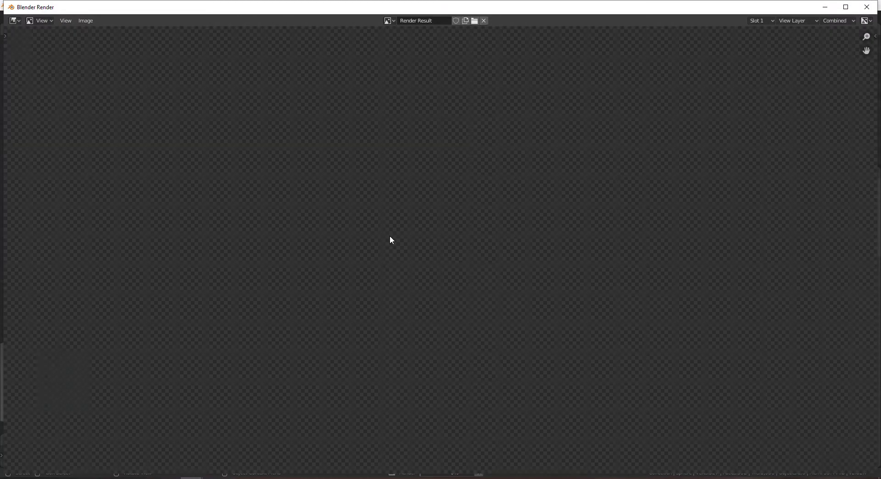
{"action": "scroll", "coordinate": [390, 236], "scroll_direction": "down", "scroll_amount": 2}
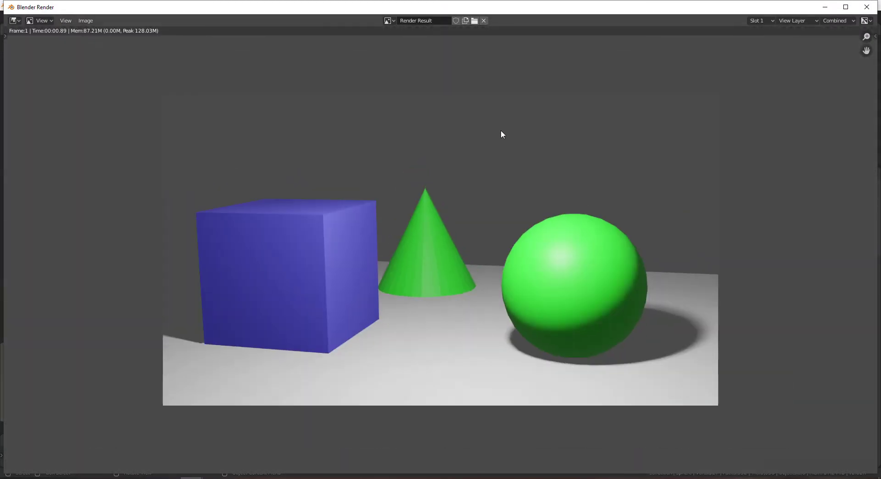
{"action": "scroll", "coordinate": [618, 294], "scroll_direction": "up", "scroll_amount": 1}
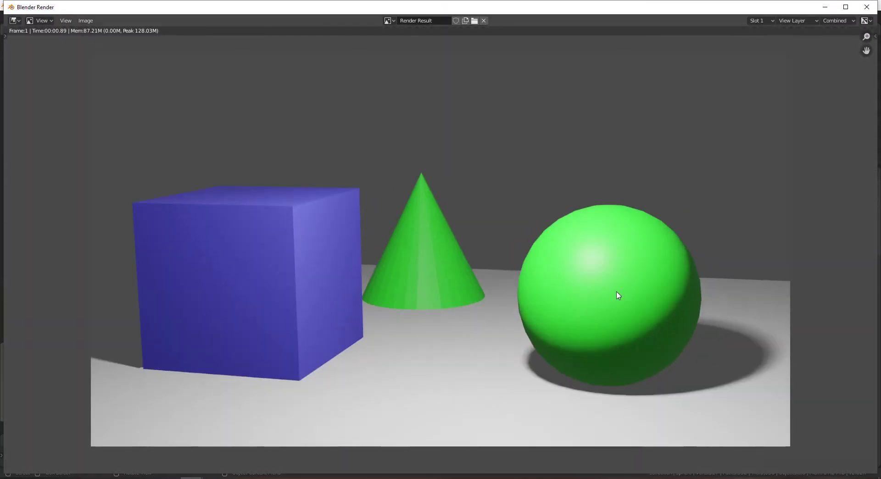
{"action": "scroll", "coordinate": [620, 271], "scroll_direction": "up", "scroll_amount": 1}
{"action": "scroll", "coordinate": [621, 220], "scroll_direction": "down", "scroll_amount": 1}
{"action": "scroll", "coordinate": [370, 260], "scroll_direction": "down", "scroll_amount": 1}
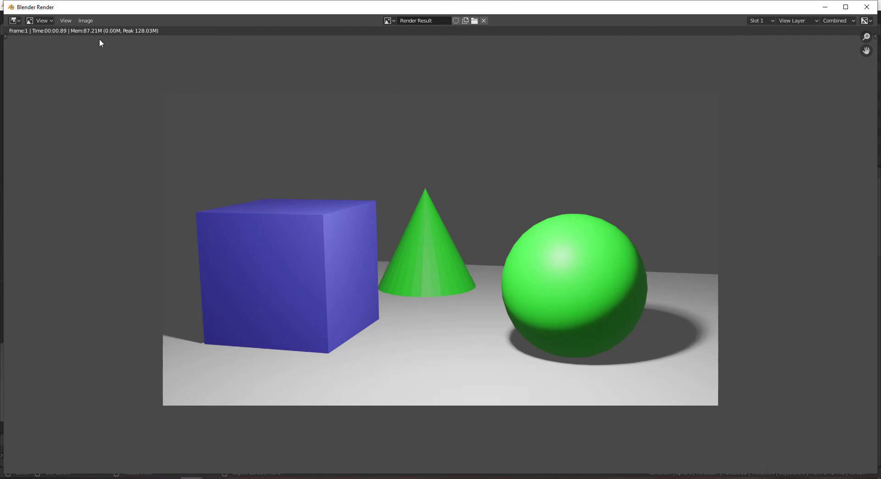
View the Save As options for the rendered image without saving it, and close the render window
{"action": "left_click", "coordinate": [88, 21]}
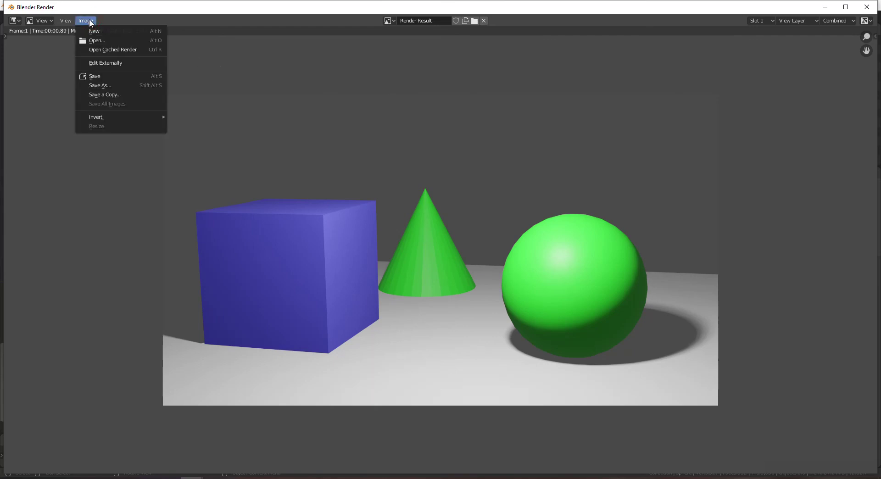
{"action": "left_click", "coordinate": [117, 86]}
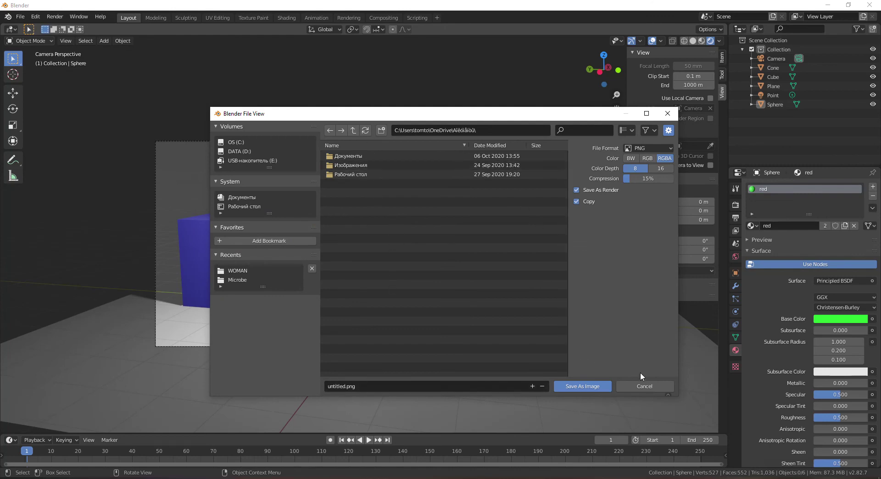
{"action": "left_click", "coordinate": [645, 386]}
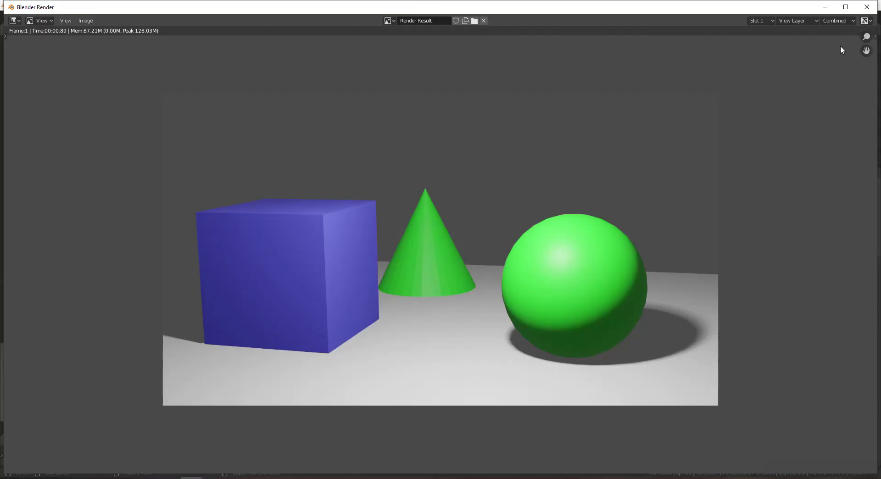
{"action": "left_click", "coordinate": [866, 7]}
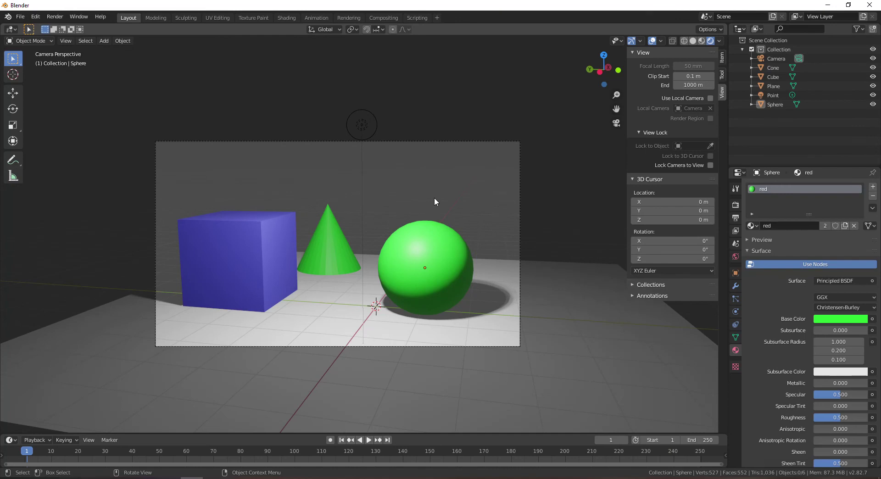